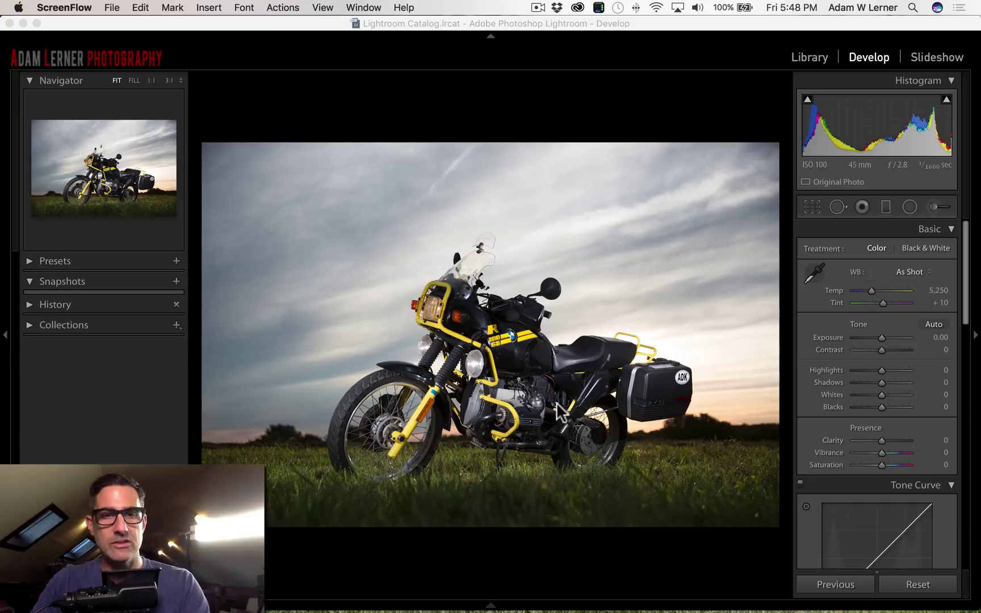
- Cycle through the photo's info overlays for capture date, dimensions and exposure settings, and hide the overlay again
{"action": "left_click", "coordinate": [537, 94]}
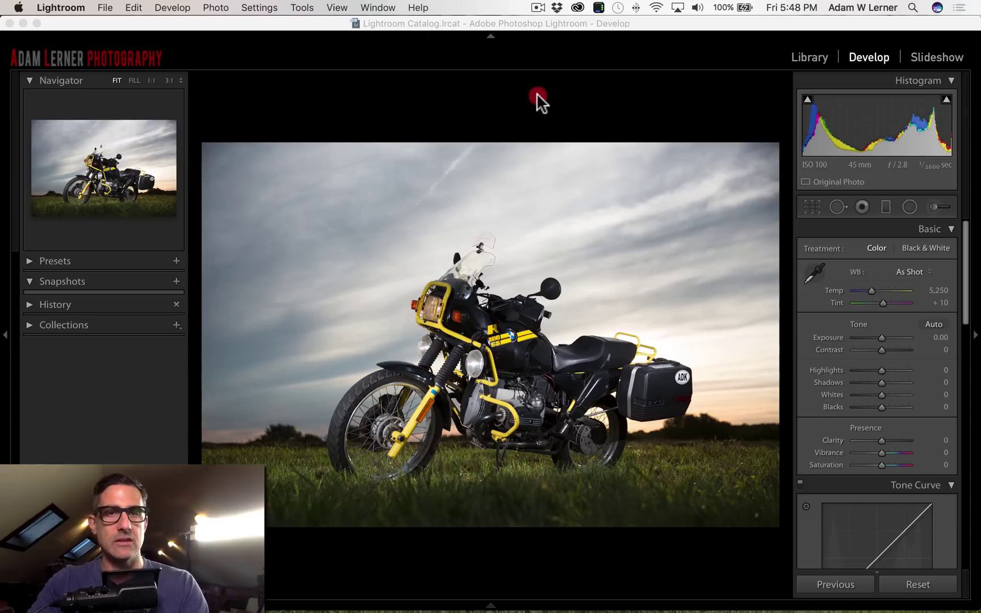
{"action": "key", "text": "i"}
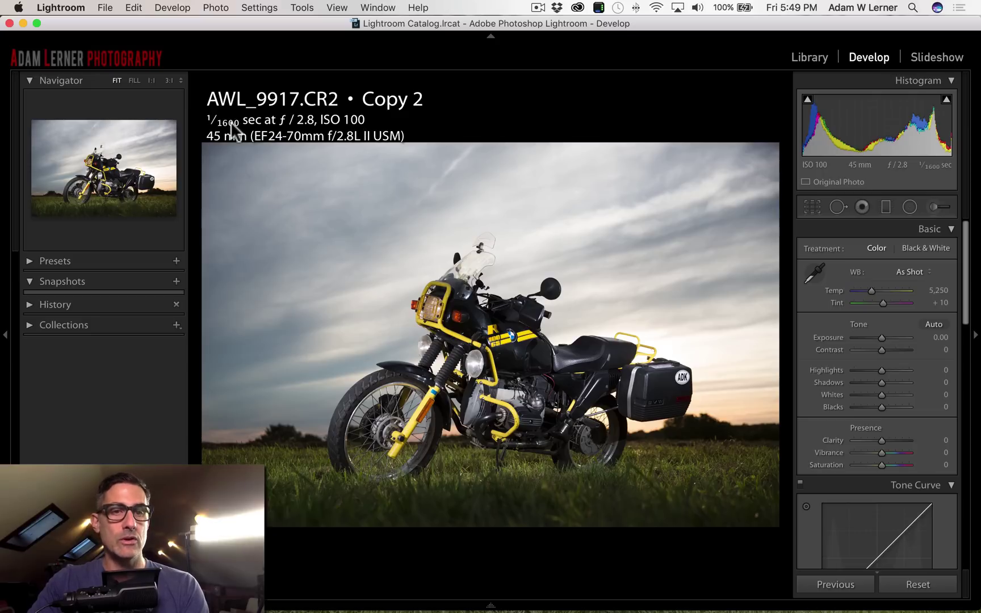
{"action": "key", "text": "i"}
{"action": "key", "text": "i"}
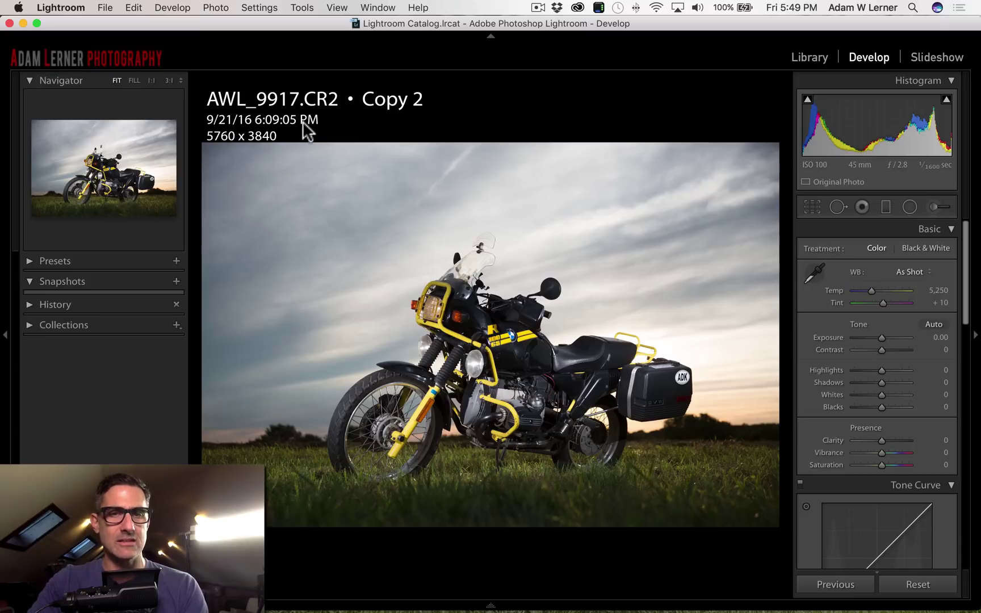
{"action": "key", "text": "i"}
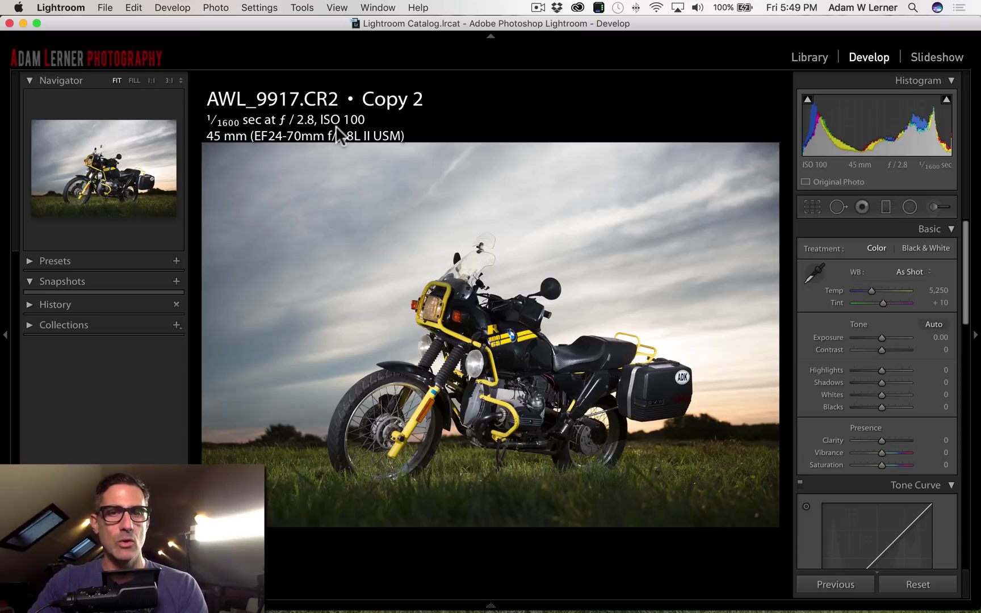
{"action": "key", "text": "i"}
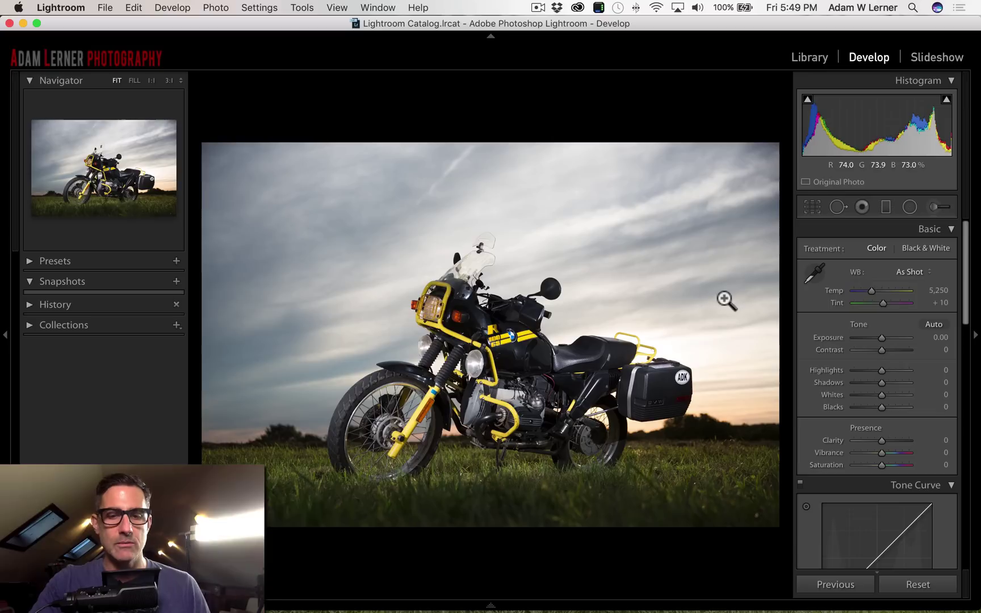
- Warm the photo's white balance by setting Temp to 6,250
{"action": "left_click", "coordinate": [942, 289]}
{"action": "key", "text": "Up"}
{"action": "key", "text": "Up"}
{"action": "key", "text": "Up"}
{"action": "key", "text": "Up"}
{"action": "key", "text": "Up"}
{"action": "key", "text": "Up"}
{"action": "key", "text": "Up"}
{"action": "key", "text": "Up"}
{"action": "key", "text": "Up"}
{"action": "key", "text": "Up"}
{"action": "key", "text": "Up"}
{"action": "key", "text": "Up"}
{"action": "key", "text": "Up"}
{"action": "key", "text": "Up"}
{"action": "key", "text": "Up"}
{"action": "key", "text": "Up"}
{"action": "key", "text": "Up"}
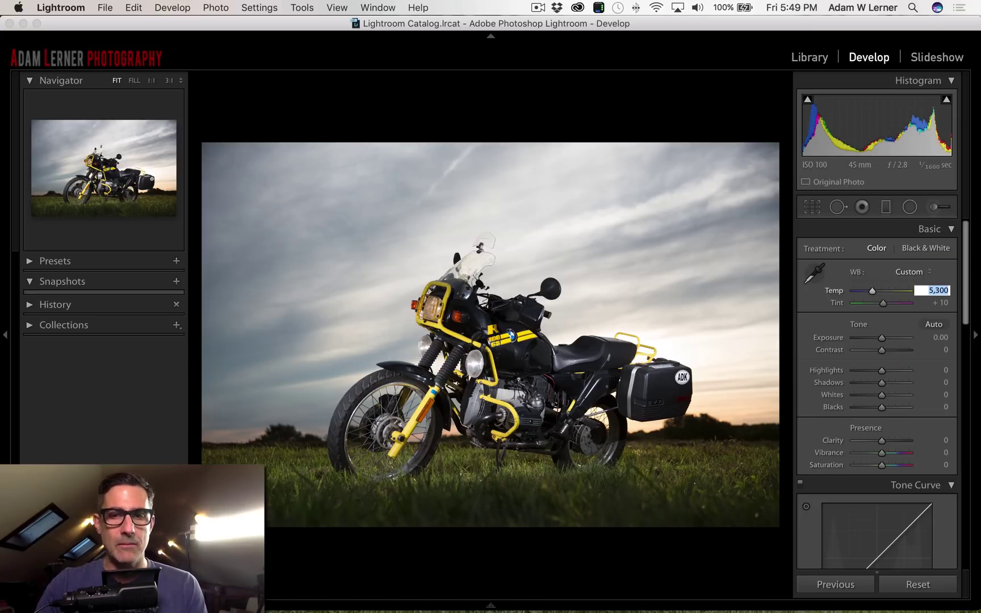
{"action": "key", "text": "Up"}
{"action": "key", "text": "Up"}
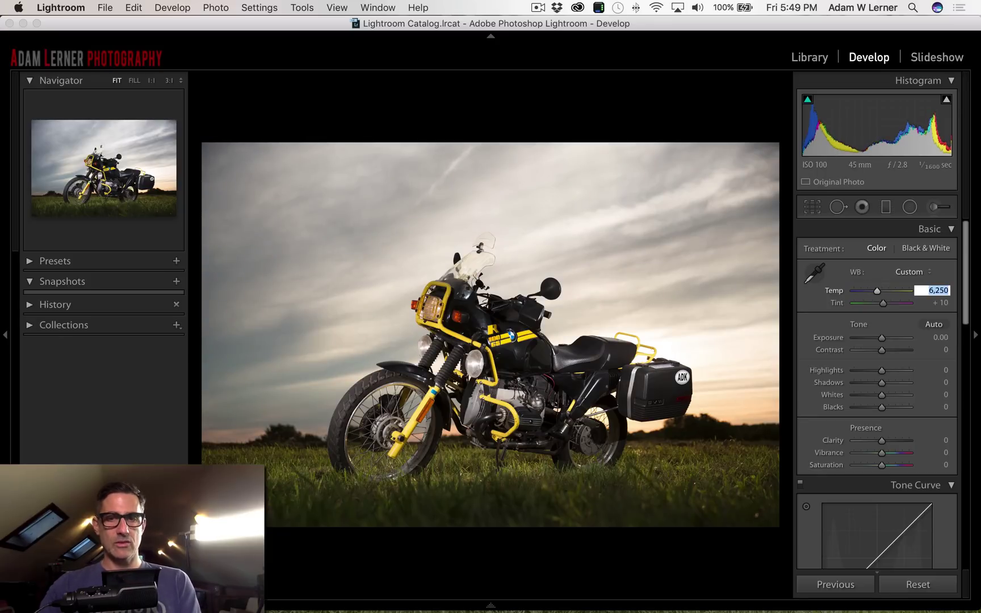
{"action": "key", "text": "Down"}
{"action": "key", "text": "Down"}
{"action": "key", "text": "Down"}
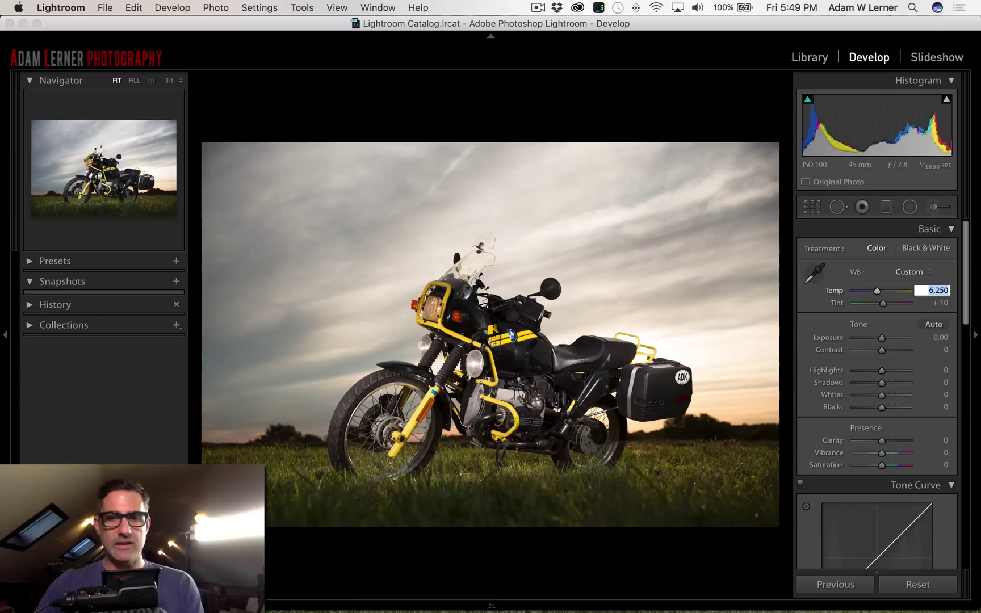
- Shift the white balance towards magenta by setting Tint to +24
{"action": "key", "text": "Tab"}
{"action": "key", "text": "Up"}
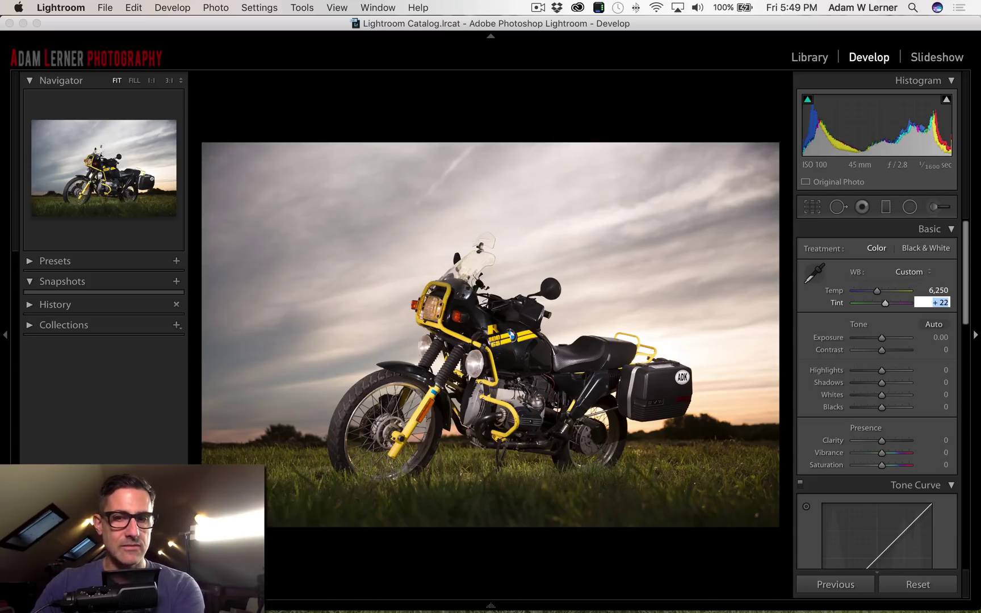
{"action": "key", "text": "Up"}
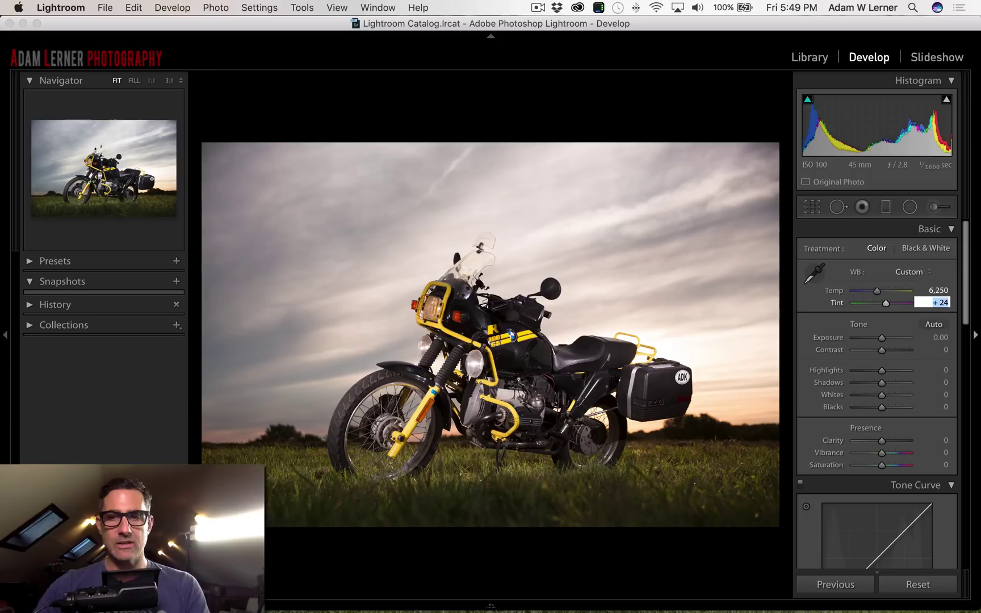
- Adjust the basic tones by setting Highlights to −26, Shadows to +15 and Blacks to −15
{"action": "left_click", "coordinate": [912, 358]}
{"action": "left_click", "coordinate": [880, 368], "text": "alt"}
{"action": "left_click_drag", "start_coordinate": [880, 369], "coordinate": [871, 367]}
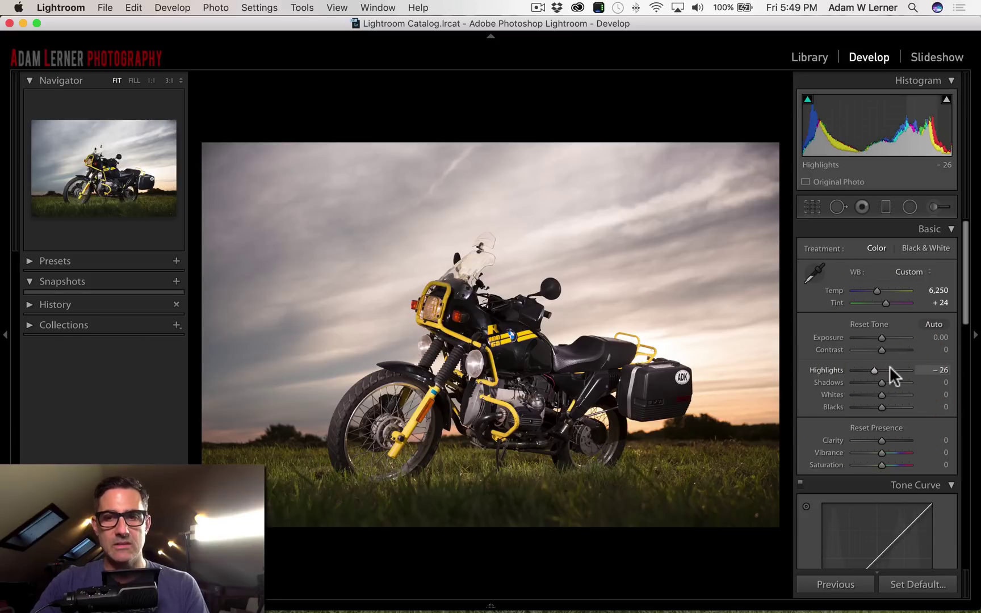
{"action": "left_click", "coordinate": [881, 380], "text": "alt"}
{"action": "mouse_move", "coordinate": [881, 380]}
{"action": "left_mouse_down"}
{"action": "mouse_move", "coordinate": [848, 380]}
{"action": "mouse_move", "coordinate": [891, 383]}
{"action": "mouse_move", "coordinate": [876, 381]}
{"action": "mouse_move", "coordinate": [878, 406]}
{"action": "mouse_move", "coordinate": [887, 382]}
{"action": "left_mouse_up"}
{"action": "left_click", "coordinate": [886, 381], "text": "alt"}
{"action": "key", "text": "alt"}
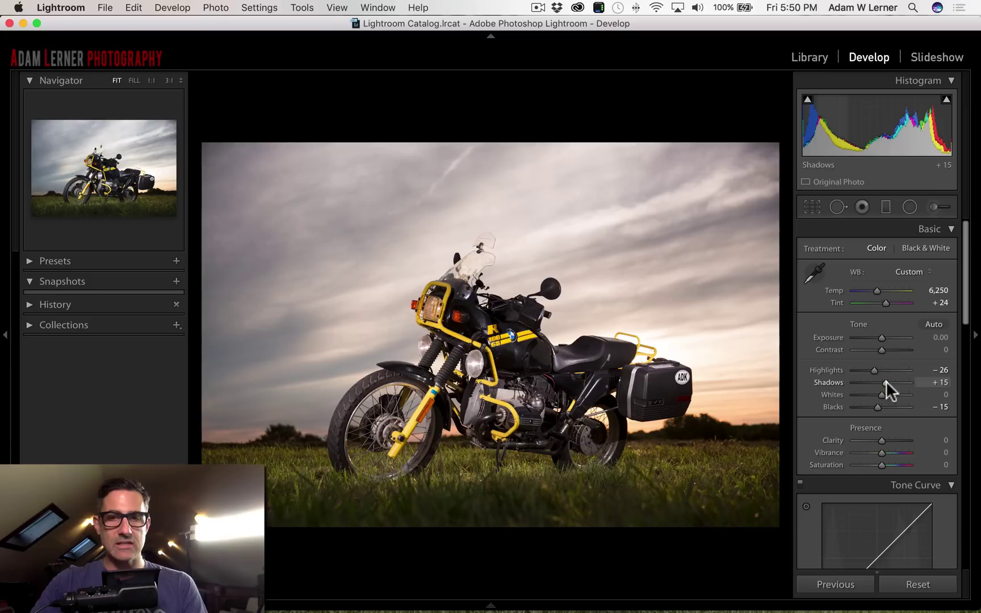
- Compare the tone-adjusted photo with its Before version and return to the edited view
{"action": "left_click", "coordinate": [887, 382]}
{"action": "key", "text": "backslash"}
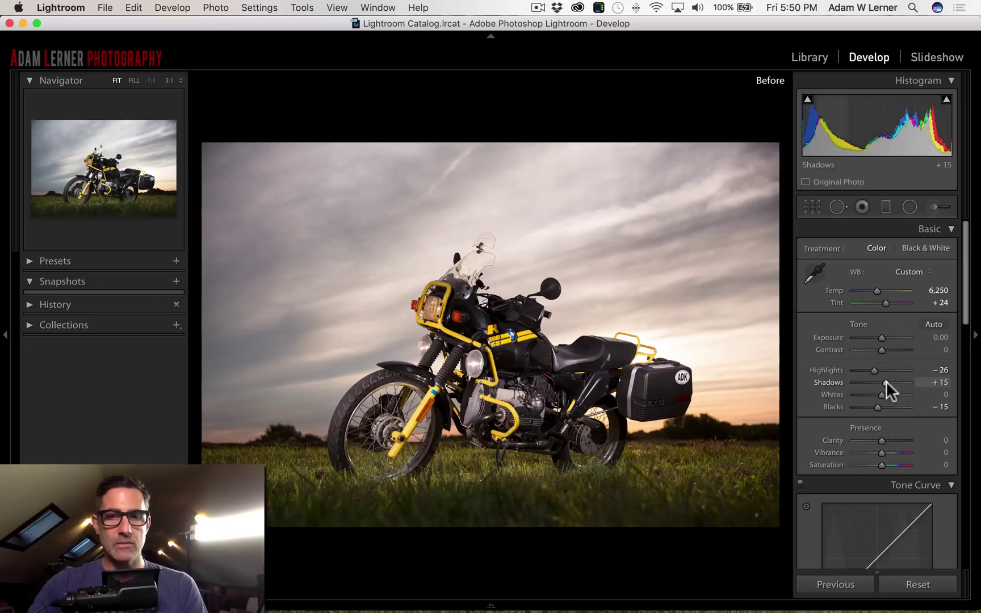
{"action": "key", "text": "backslash"}
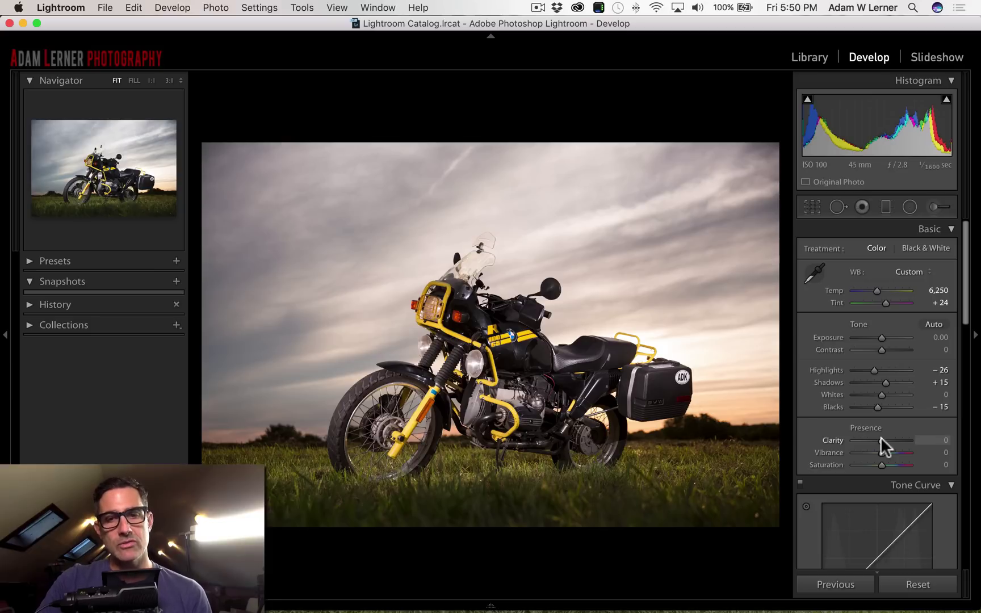
- Strengthen the photo's definition by setting Clarity to +47, Highlights to −38 and Contrast to +8
{"action": "mouse_move", "coordinate": [880, 439]}
{"action": "left_mouse_down"}
{"action": "mouse_move", "coordinate": [934, 441]}
{"action": "mouse_move", "coordinate": [881, 436]}
{"action": "mouse_move", "coordinate": [895, 435]}
{"action": "left_mouse_up"}
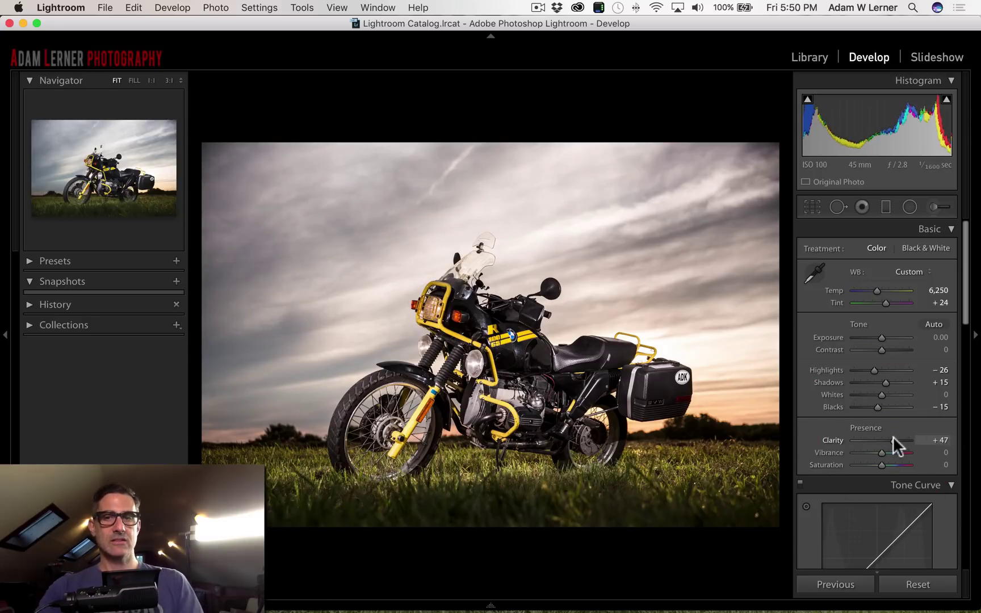
{"action": "left_click_drag", "start_coordinate": [873, 369], "coordinate": [871, 370]}
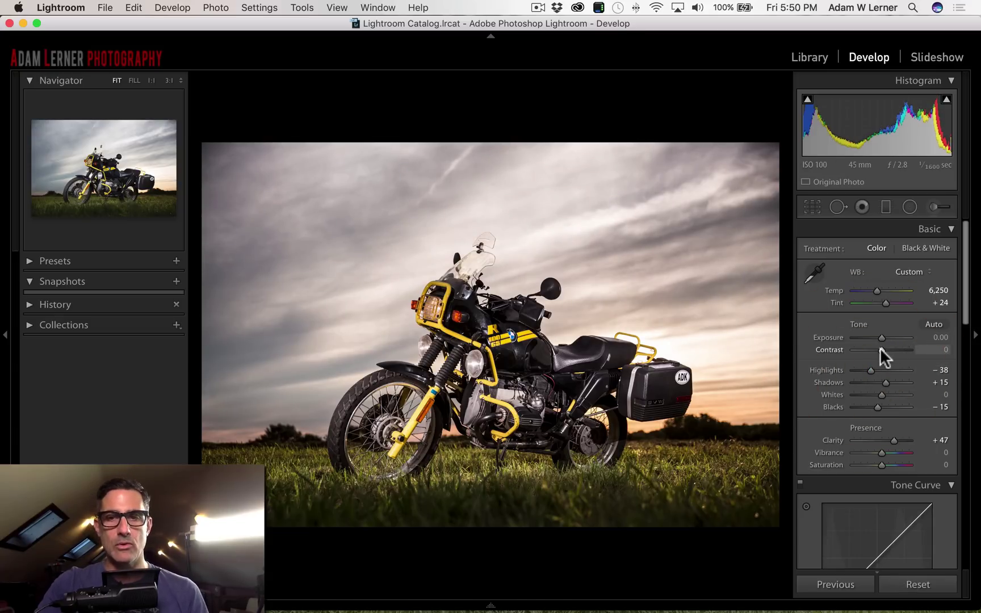
{"action": "left_click_drag", "start_coordinate": [879, 350], "coordinate": [880, 348]}
{"action": "left_click", "coordinate": [880, 348]}
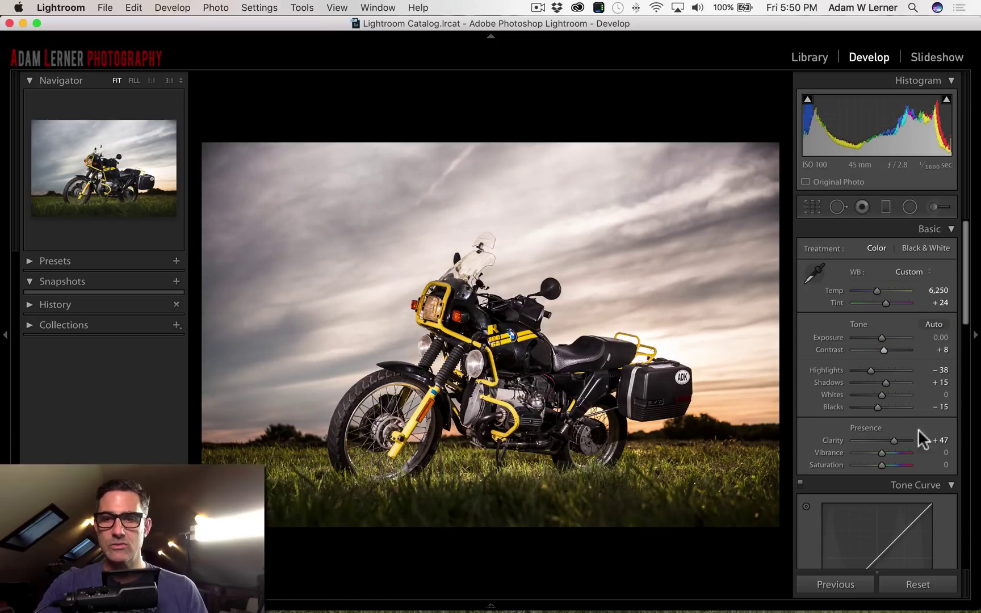
- Set both Vibrance and Saturation to +14 and compare the result with the Before version
{"action": "left_click", "coordinate": [882, 453]}
{"action": "mouse_move", "coordinate": [880, 453]}
{"action": "left_mouse_down"}
{"action": "mouse_move", "coordinate": [882, 462]}
{"action": "mouse_move", "coordinate": [901, 463]}
{"action": "mouse_move", "coordinate": [884, 465]}
{"action": "left_mouse_up"}
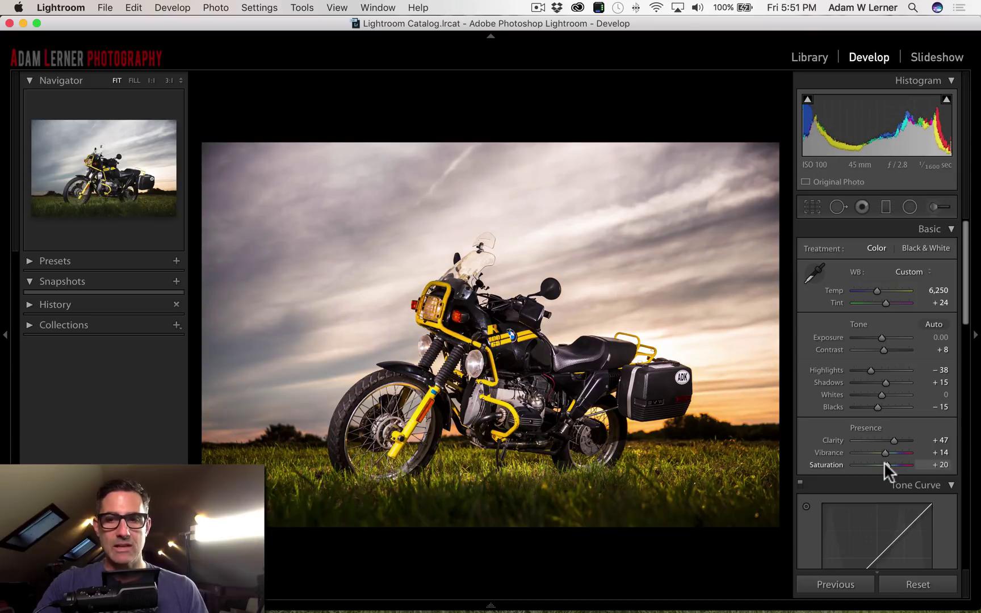
{"action": "left_click", "coordinate": [884, 462]}
{"action": "left_click_drag", "start_coordinate": [884, 462], "coordinate": [882, 462]}
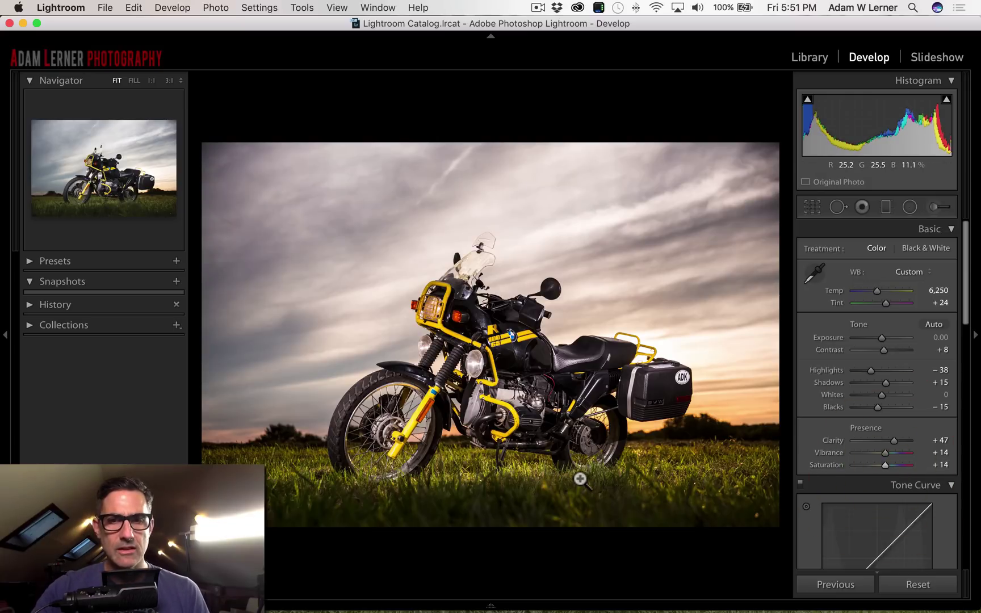
{"action": "key", "text": "backslash"}
{"action": "key", "text": "backslash"}
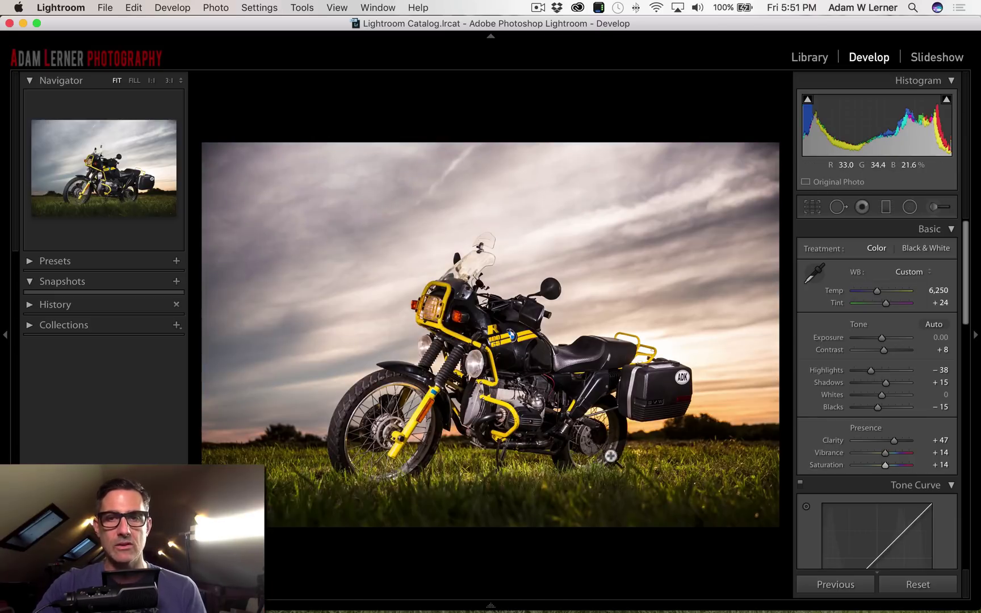
- Raise individual HSL saturations with targeted adjustment and sliders: Yellow +14, Green +32, Orange +10 and Red +3
{"action": "scroll", "coordinate": [871, 366], "scroll_direction": "down", "scroll_amount": 10}
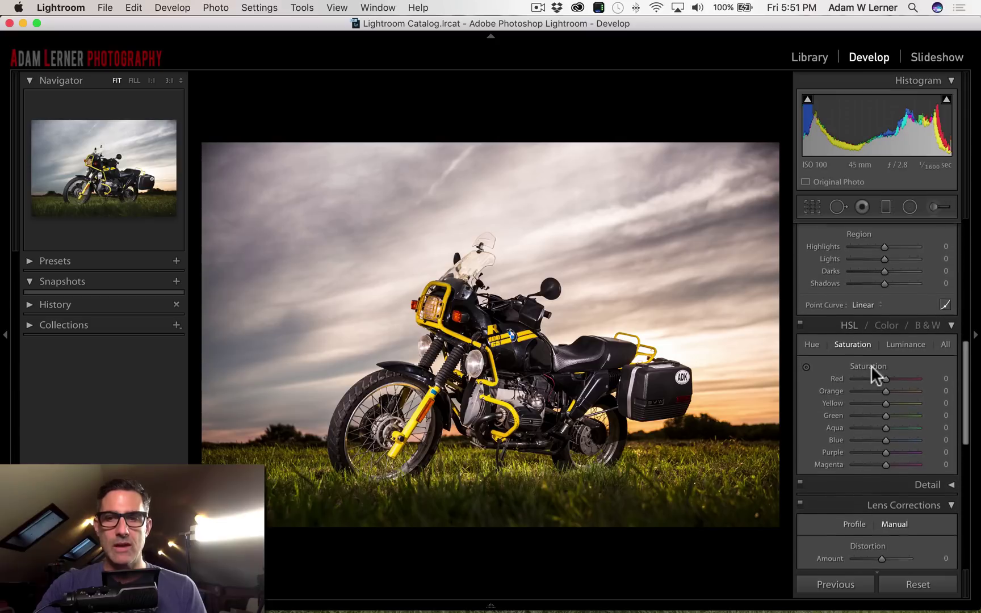
{"action": "scroll", "coordinate": [871, 365], "scroll_direction": "down", "scroll_amount": 3}
{"action": "scroll", "coordinate": [871, 365], "scroll_direction": "down", "scroll_amount": 3}
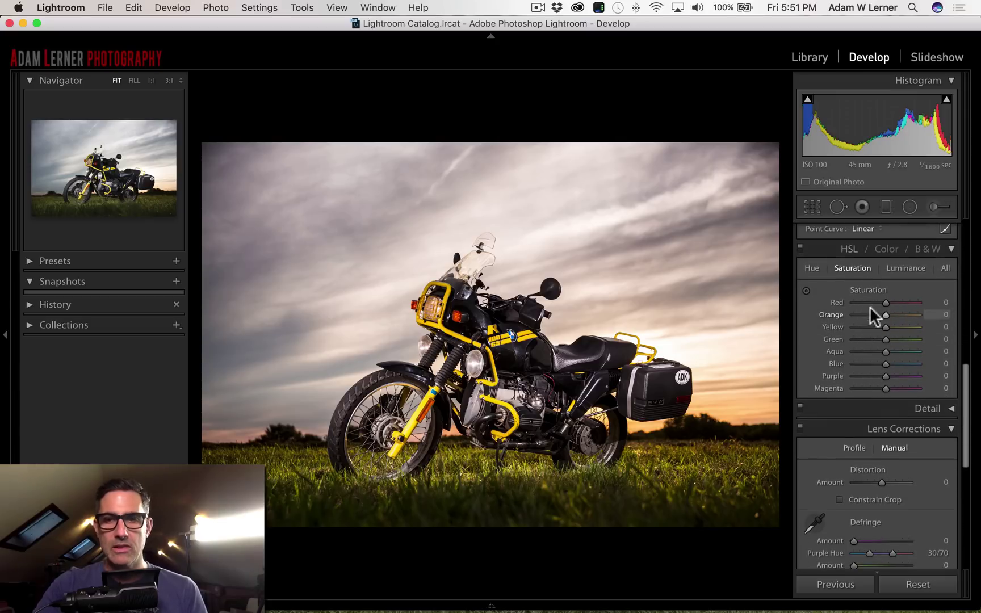
{"action": "left_click", "coordinate": [806, 291]}
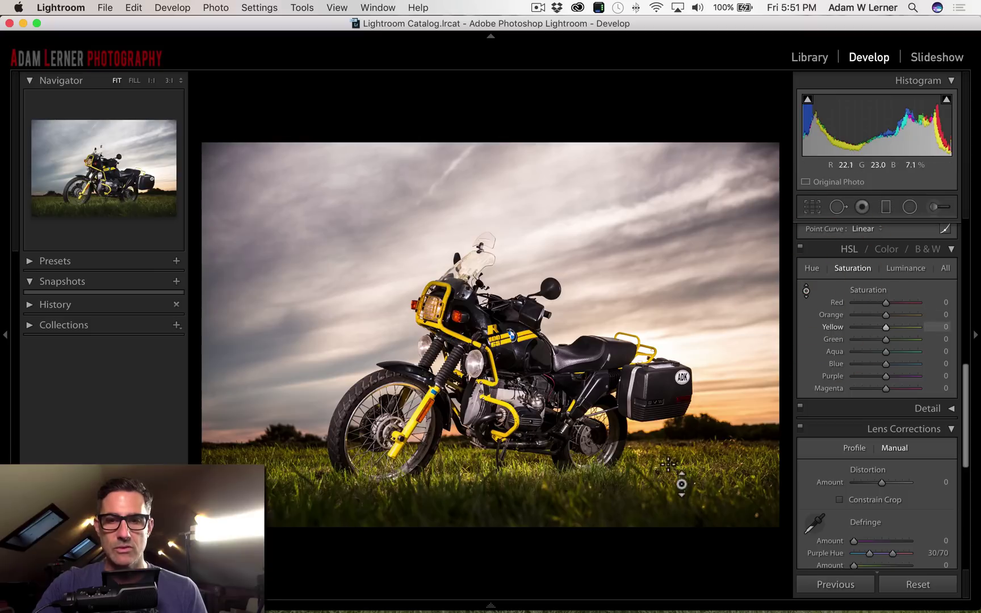
{"action": "left_click", "coordinate": [670, 468]}
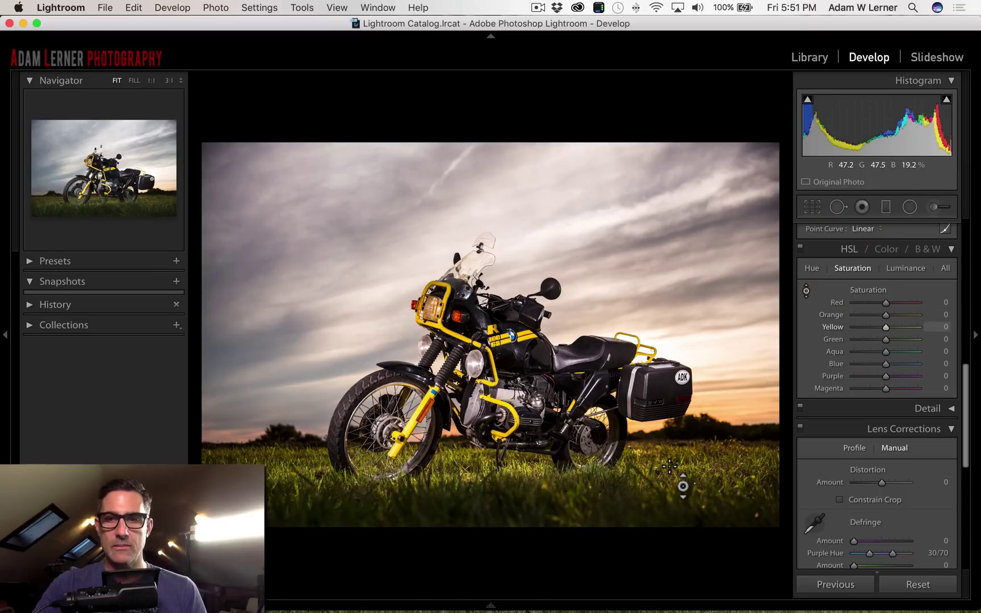
{"action": "left_click_drag", "start_coordinate": [670, 467], "coordinate": [670, 467]}
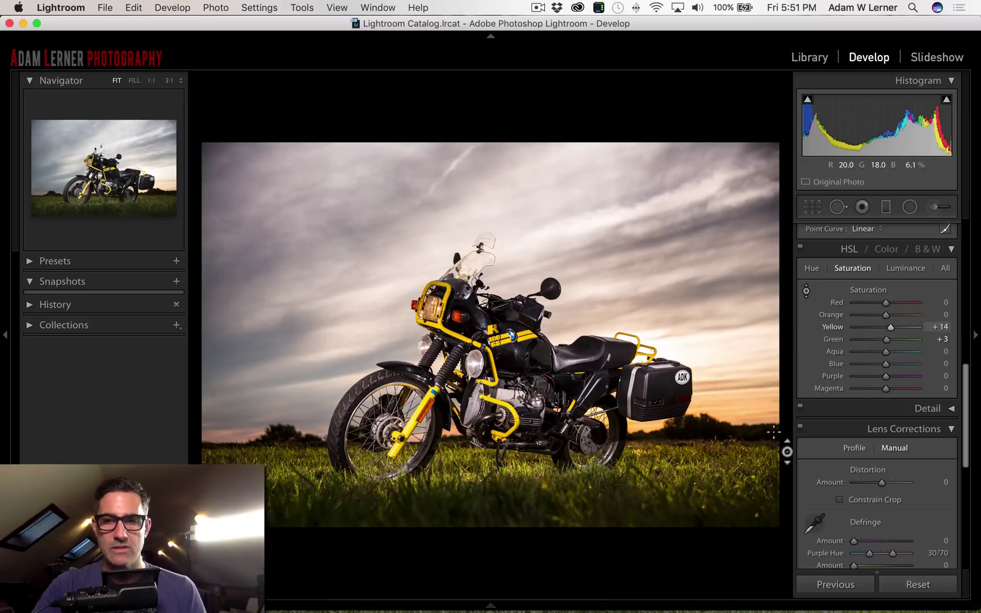
{"action": "left_click_drag", "start_coordinate": [885, 339], "coordinate": [894, 340]}
{"action": "left_click", "coordinate": [895, 339]}
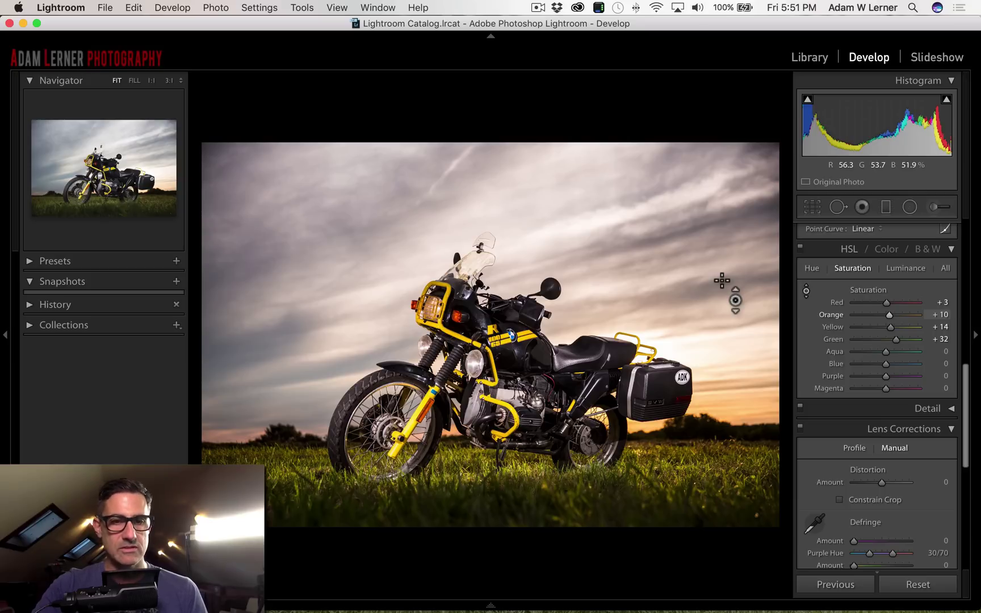
- Refine the sky's color by setting the HSL saturation of Orange to +17 and Blue to +23
{"action": "left_click_drag", "start_coordinate": [300, 403], "coordinate": [301, 399]}
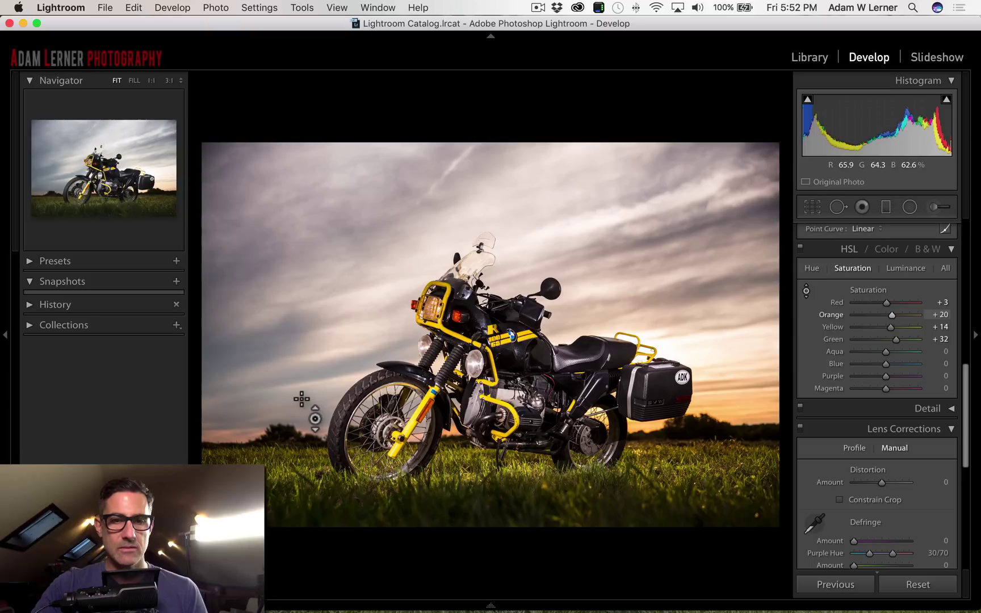
{"action": "left_click_drag", "start_coordinate": [302, 399], "coordinate": [302, 404]}
{"action": "left_click_drag", "start_coordinate": [886, 364], "coordinate": [891, 359]}
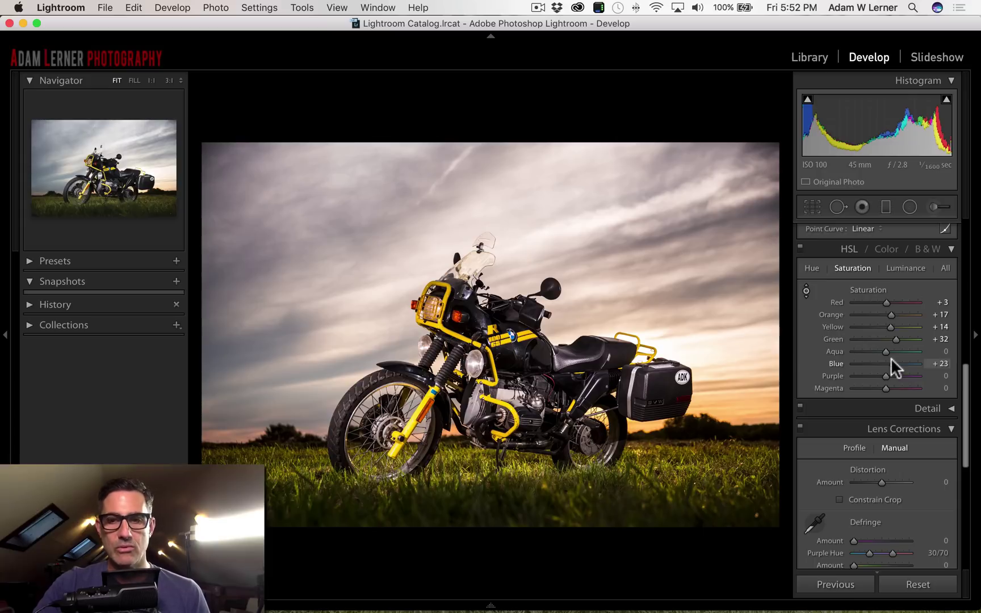
- Darken the photo's edges with manual lens-correction vignetting, Amount −17 and Midpoint 37
{"action": "scroll", "coordinate": [891, 364], "scroll_direction": "down", "scroll_amount": 5}
{"action": "scroll", "coordinate": [949, 242], "scroll_direction": "up", "scroll_amount": 2}
{"action": "left_click", "coordinate": [949, 275]}
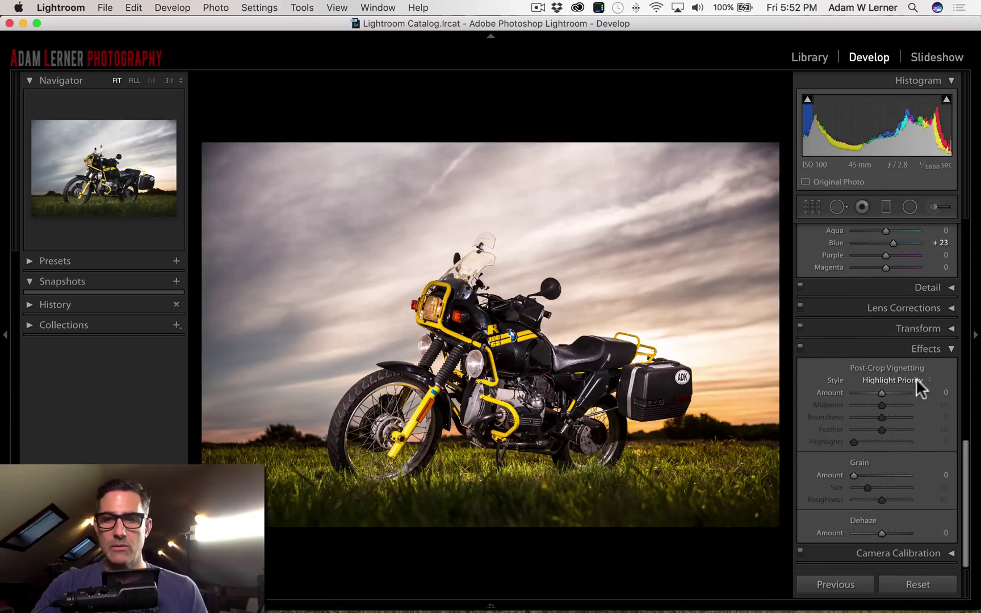
{"action": "left_click", "coordinate": [946, 307]}
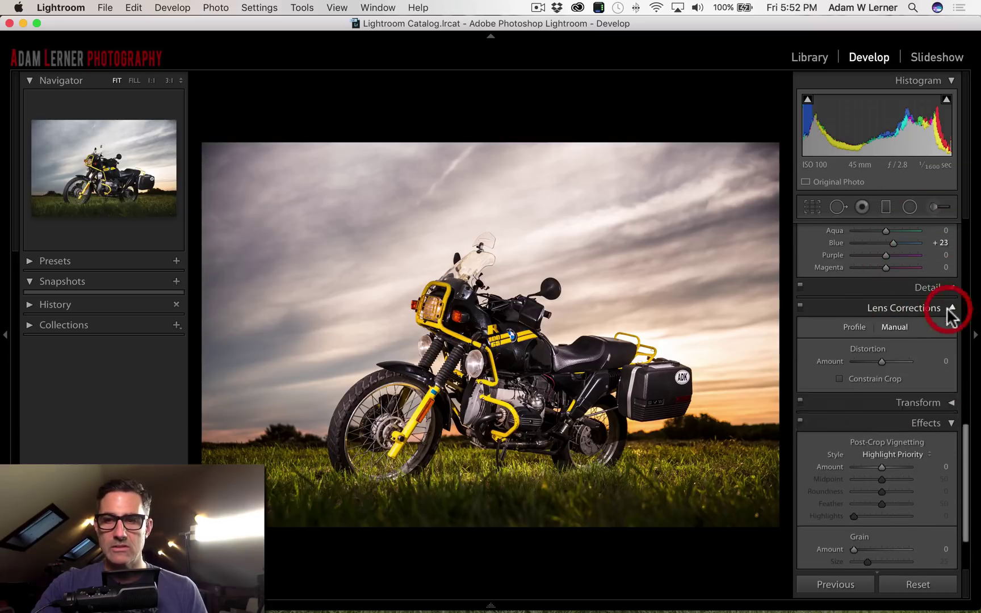
{"action": "left_click_drag", "start_coordinate": [881, 495], "coordinate": [873, 505]}
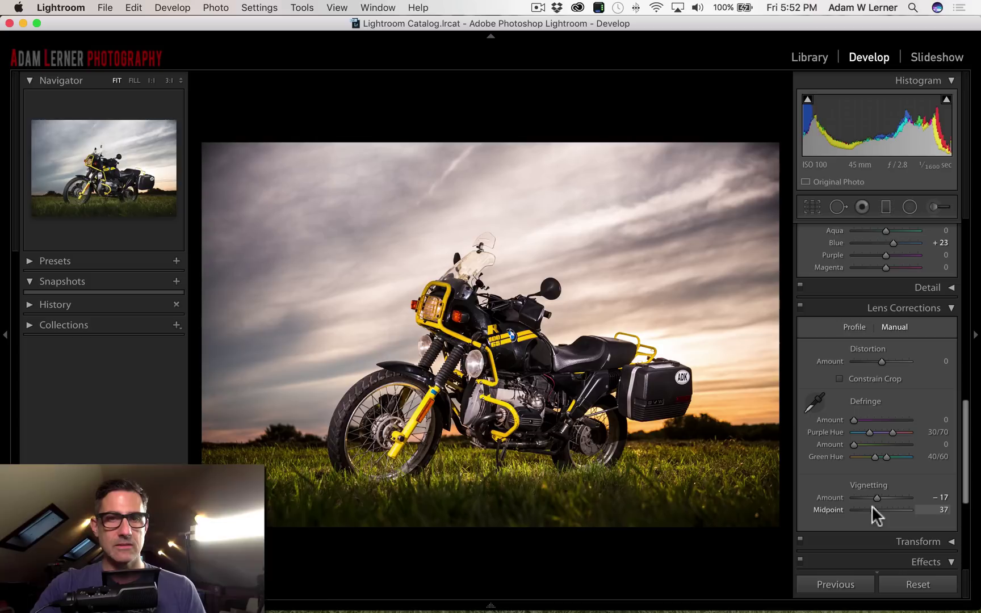
{"action": "left_click", "coordinate": [872, 505]}
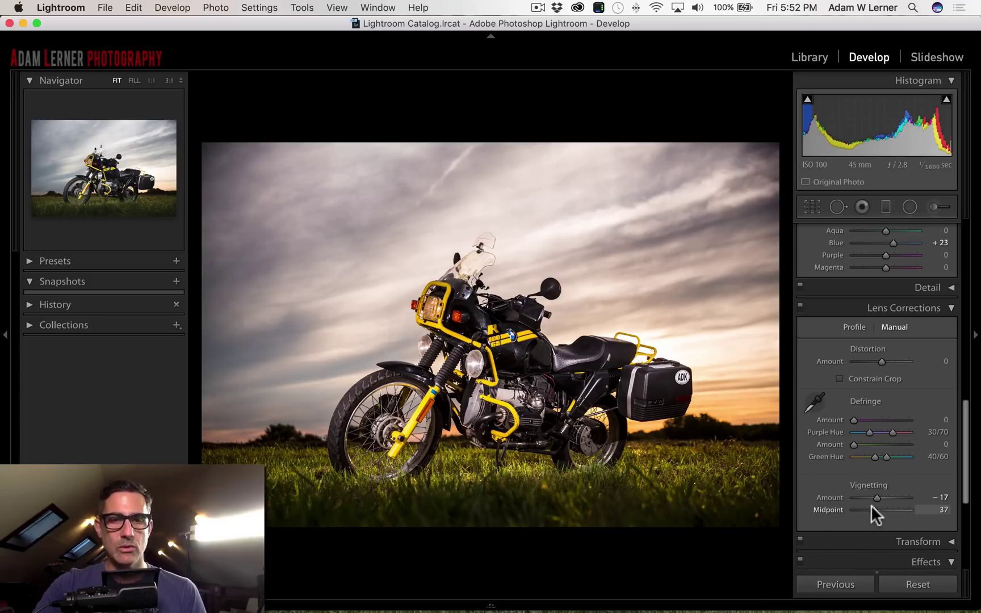
- Compare the finished edit with the original Before version of the motorcycle photo and return to the edited view
{"action": "key", "text": "backslash"}
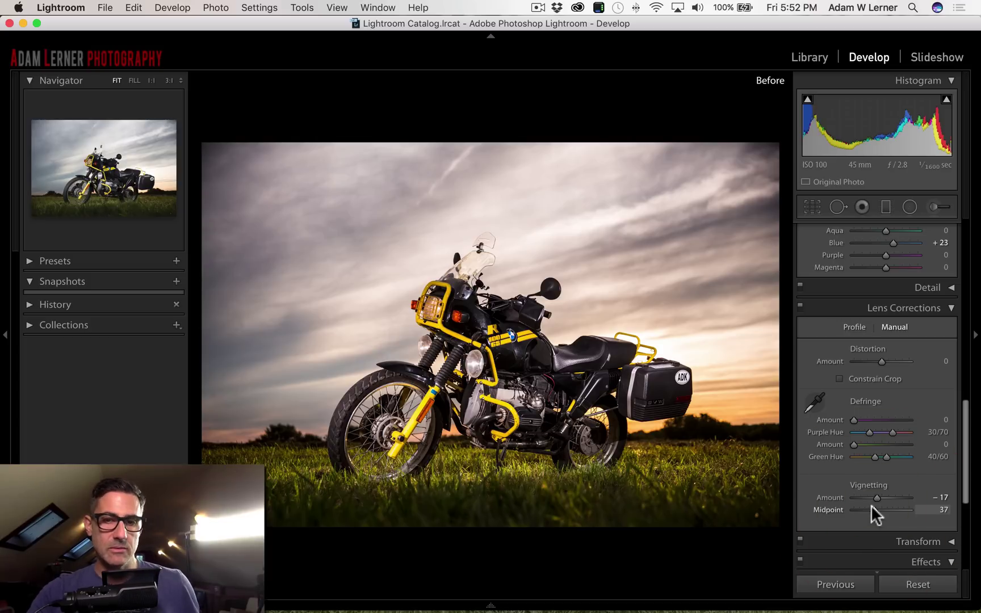
{"action": "key", "text": "backslash"}
{"action": "key", "text": "backslash"}
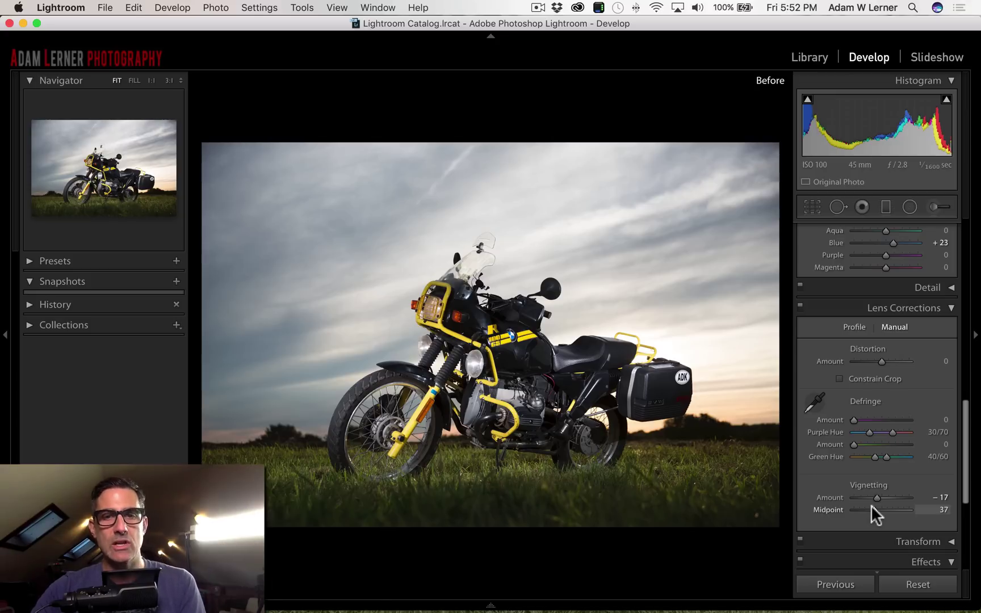
{"action": "key", "text": "backslash"}
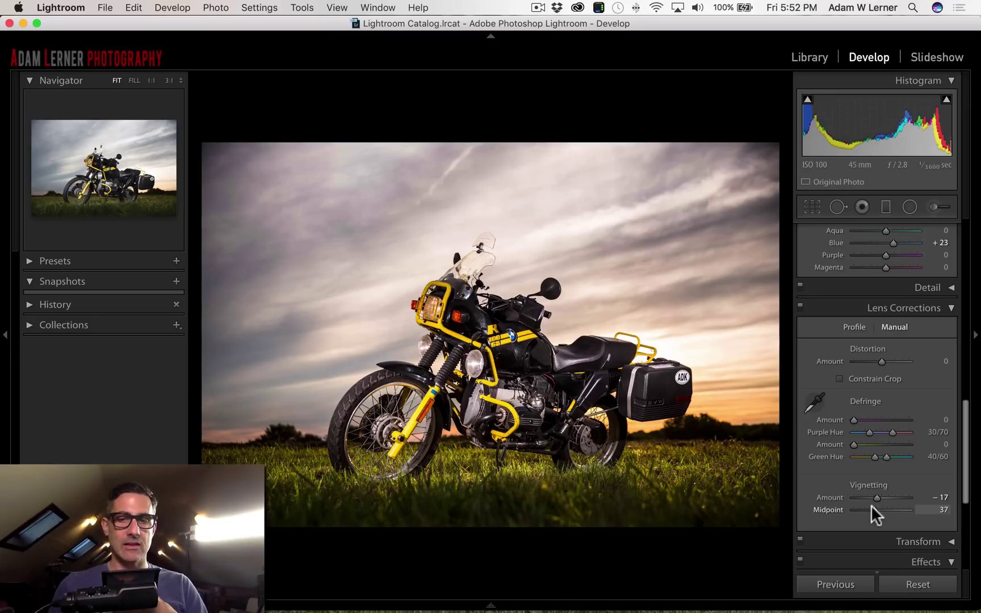
- Activate the Adjustment Brush, reset all its effect sliders to zero and enlarge the brush to size 21
{"action": "scroll", "coordinate": [888, 496], "scroll_direction": "down", "scroll_amount": 3}
{"action": "scroll", "coordinate": [888, 496], "scroll_direction": "down", "scroll_amount": 5}
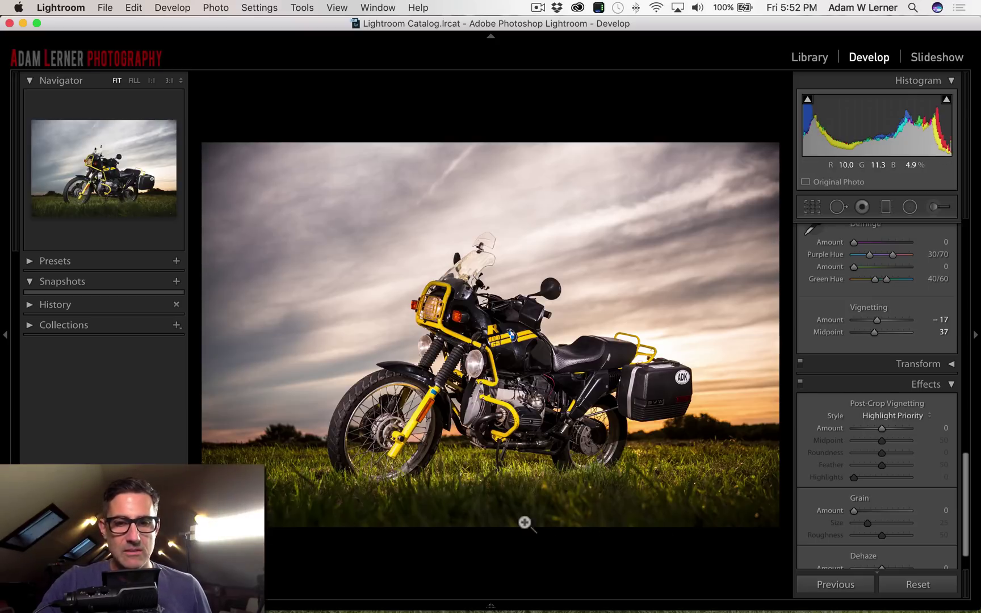
{"action": "scroll", "coordinate": [903, 318], "scroll_direction": "up", "scroll_amount": 8}
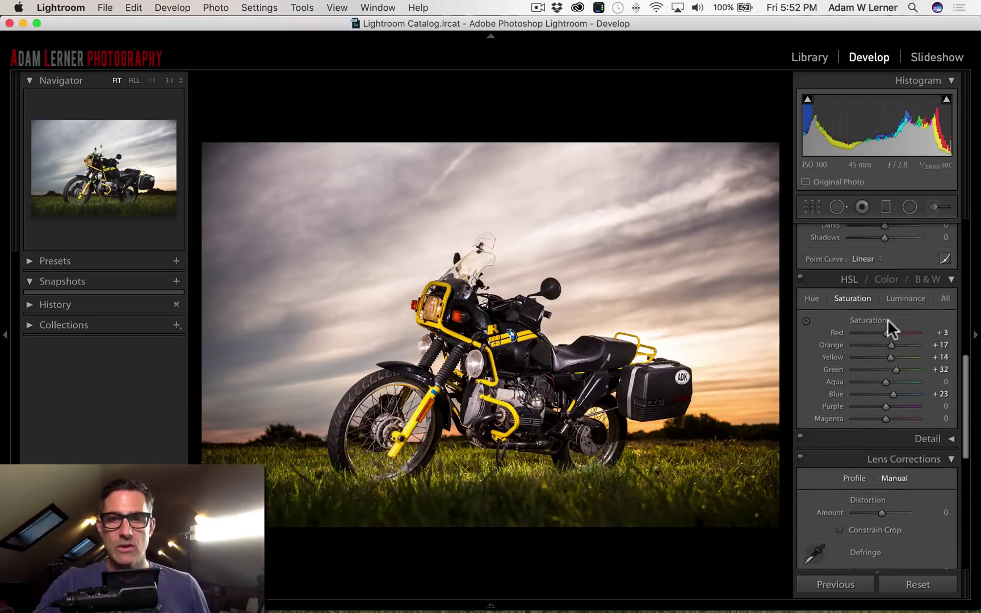
{"action": "scroll", "coordinate": [887, 319], "scroll_direction": "up", "scroll_amount": 6}
{"action": "key", "text": "k"}
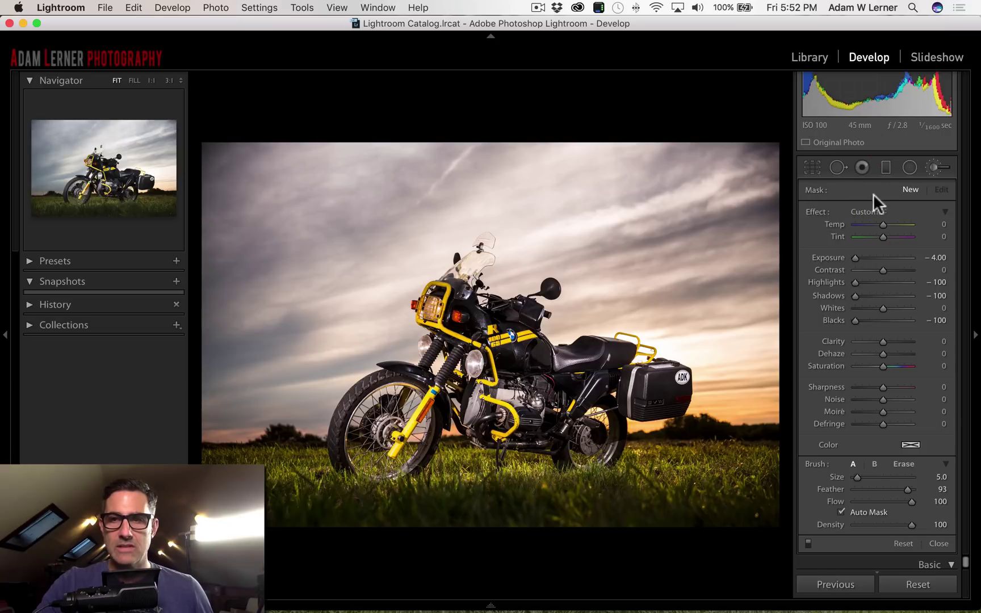
{"action": "double_click", "coordinate": [821, 213]}
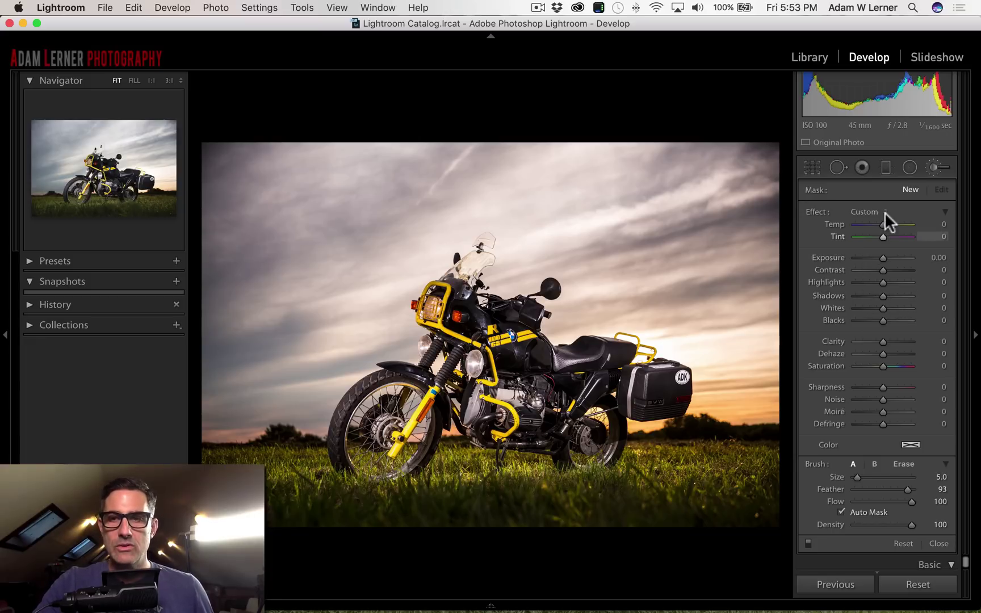
{"action": "scroll", "coordinate": [678, 501], "scroll_direction": "up", "scroll_amount": 6}
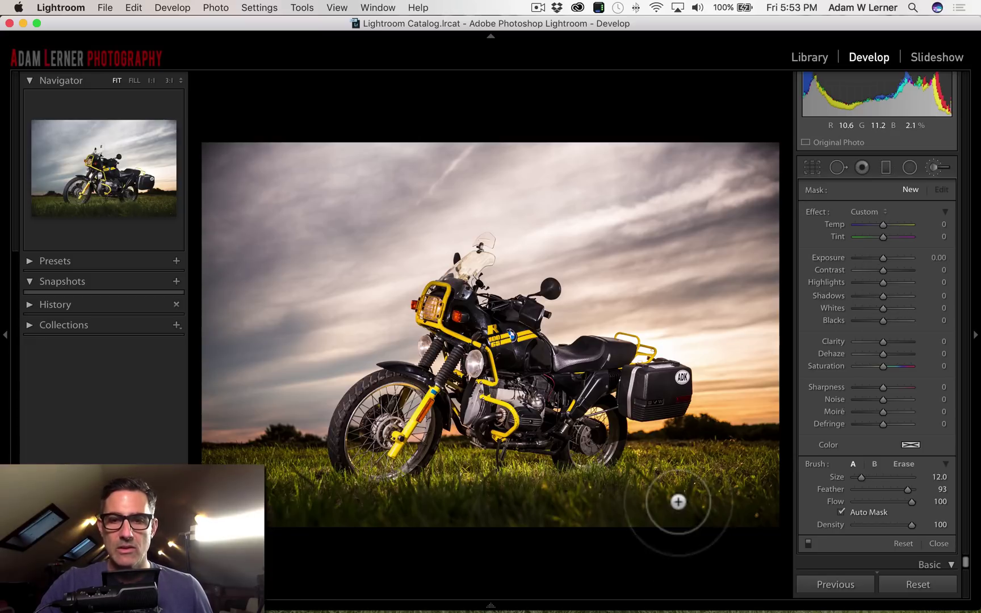
{"action": "scroll", "coordinate": [678, 501], "scroll_direction": "up", "scroll_amount": 2}
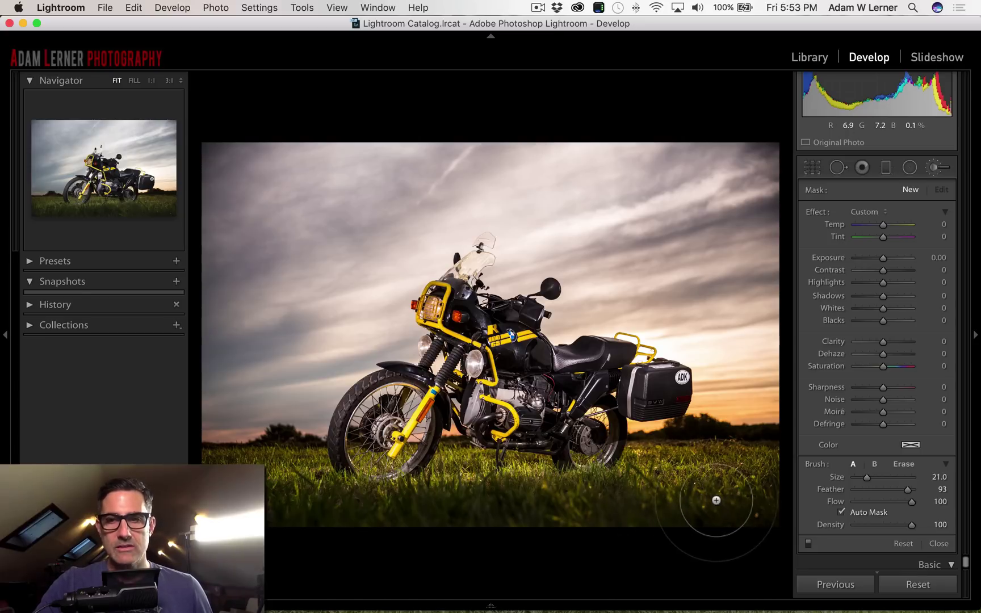
{"action": "mouse_move", "coordinate": [665, 500]}
{"action": "left_mouse_down"}
{"action": "mouse_move", "coordinate": [639, 499]}
{"action": "mouse_move", "coordinate": [695, 498]}
{"action": "mouse_move", "coordinate": [439, 512]}
{"action": "mouse_move", "coordinate": [268, 506]}
{"action": "mouse_move", "coordinate": [357, 518]}
{"action": "mouse_move", "coordinate": [780, 512]}
{"action": "mouse_move", "coordinate": [267, 521]}
{"action": "left_mouse_up"}
{"action": "key", "text": "o"}
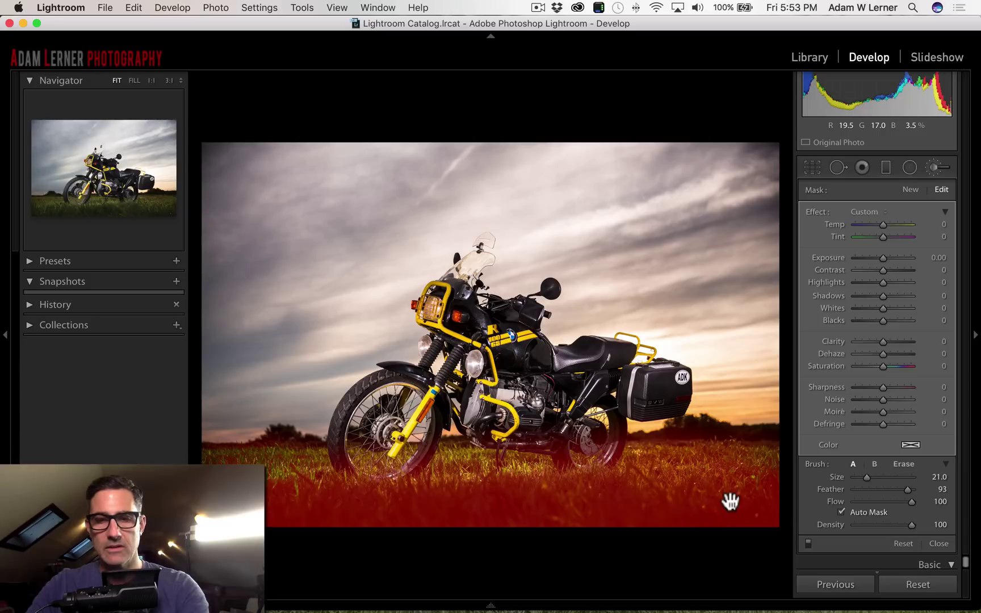
{"action": "key", "text": "Return"}
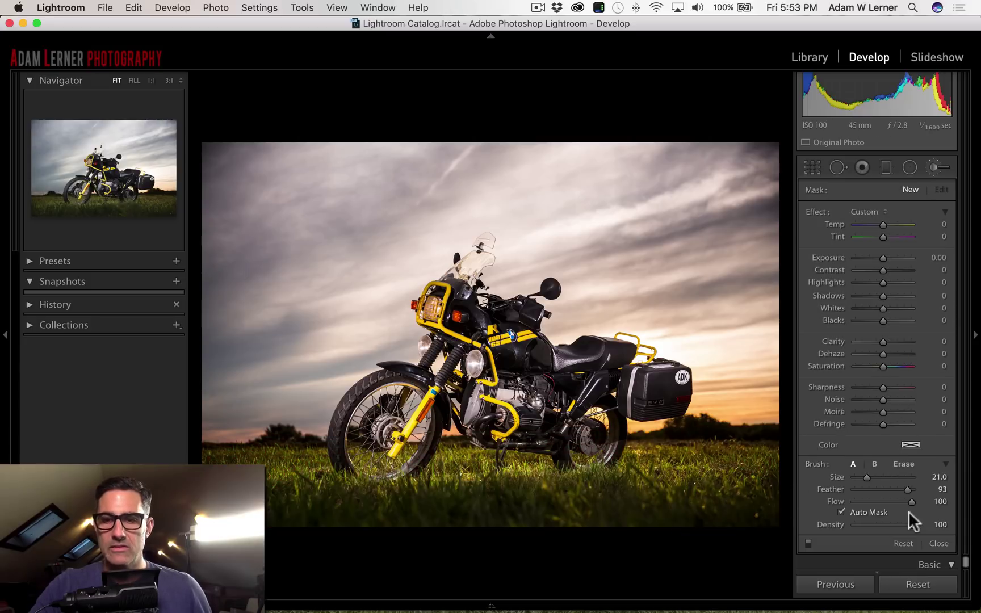
- Paint the foreground grass with the brush at Feather 40 and darken it with Exposure −0.13 and Highlights −34, checking the mask overlay
{"action": "left_click_drag", "start_coordinate": [908, 490], "coordinate": [876, 488]}
{"action": "mouse_move", "coordinate": [741, 498]}
{"action": "left_mouse_down"}
{"action": "mouse_move", "coordinate": [427, 519]}
{"action": "mouse_move", "coordinate": [250, 516]}
{"action": "left_mouse_up"}
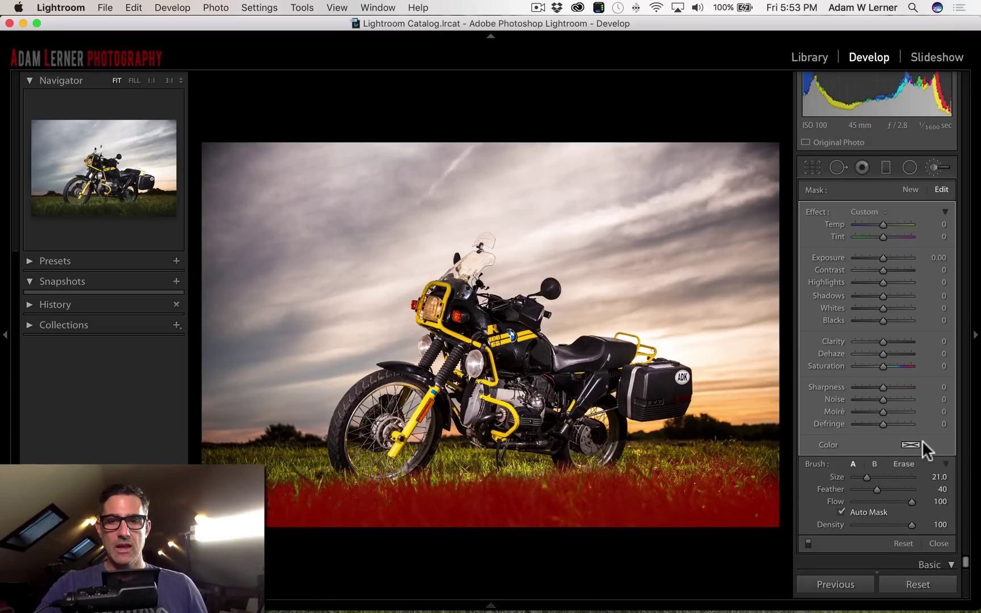
{"action": "key", "text": "o"}
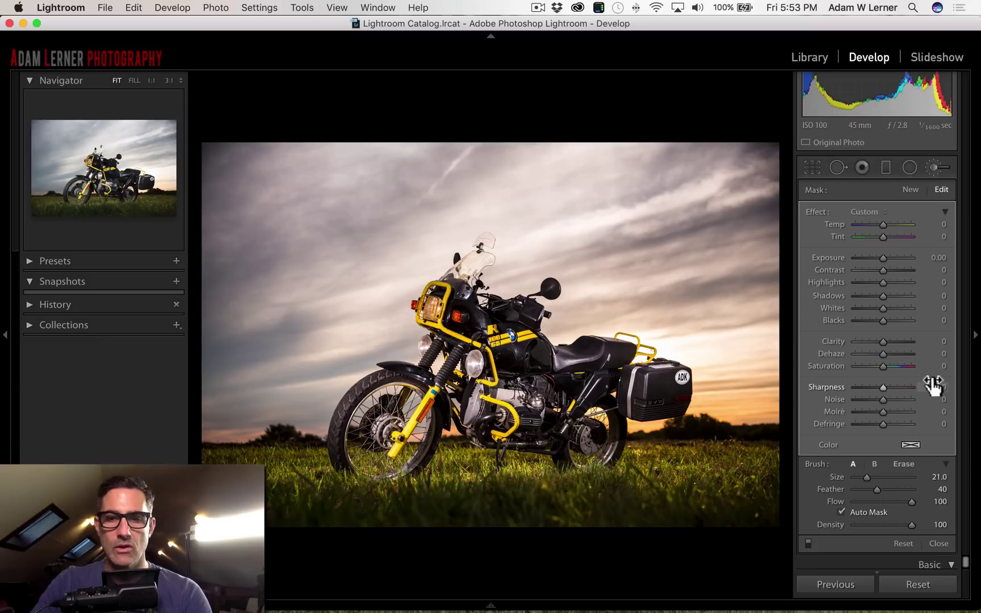
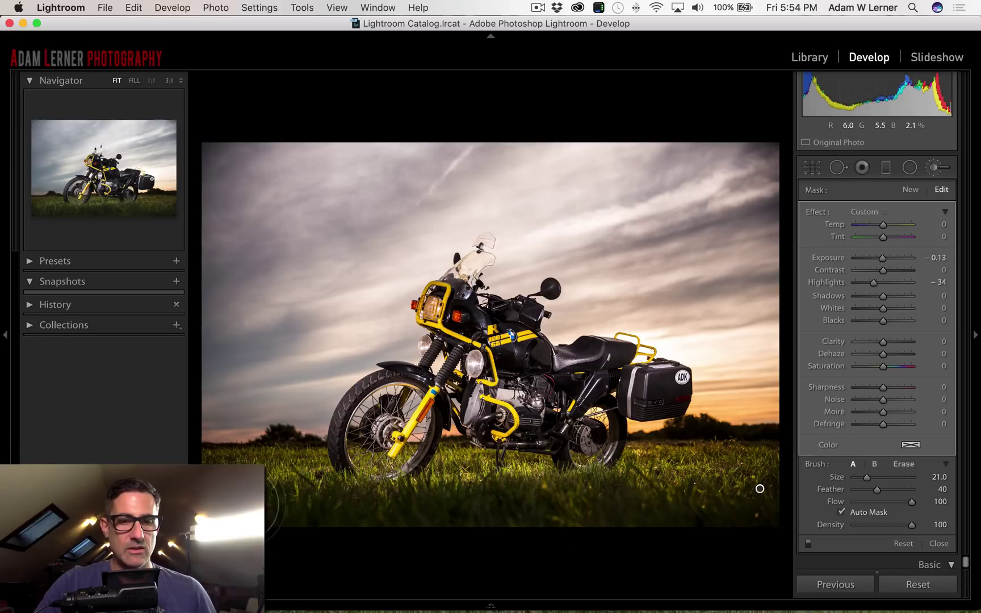
{"action": "key", "text": "o"}
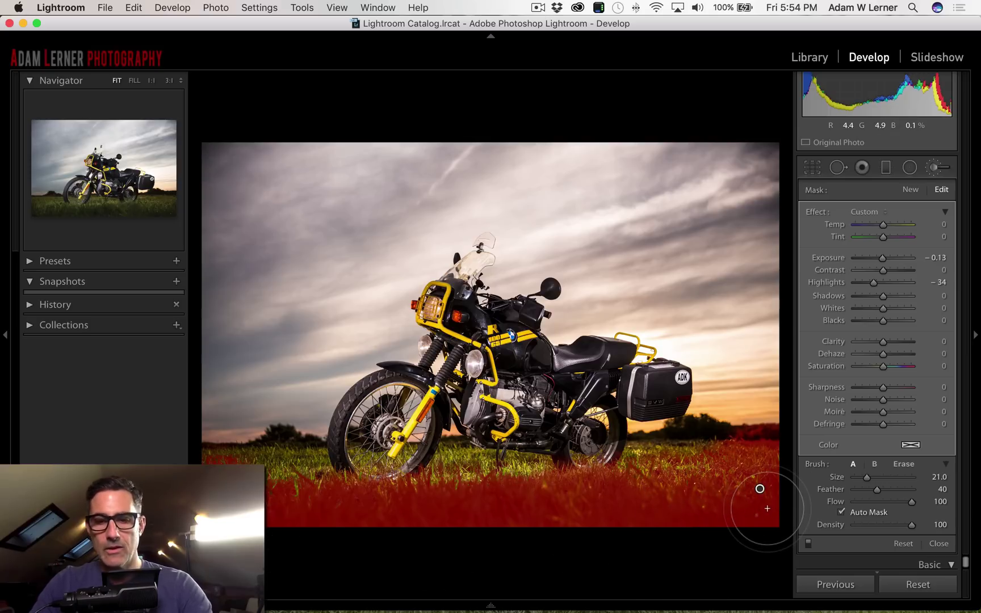
{"action": "key", "text": "o"}
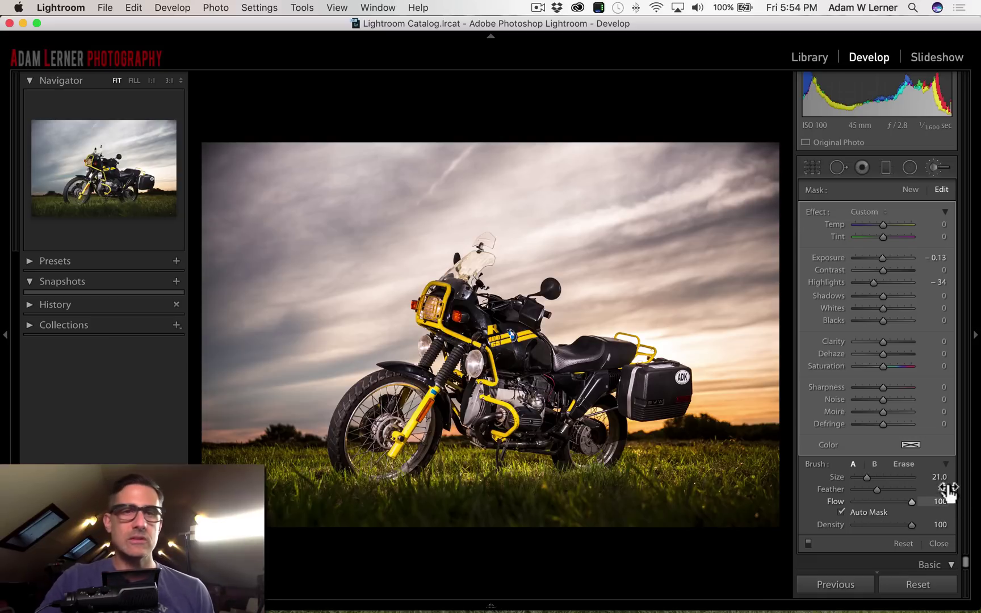
- Open the adjusted motorcycle photo in Adobe Photoshop CC, proceeding despite the Camera Raw compatibility warning
{"action": "left_click", "coordinate": [216, 7]}
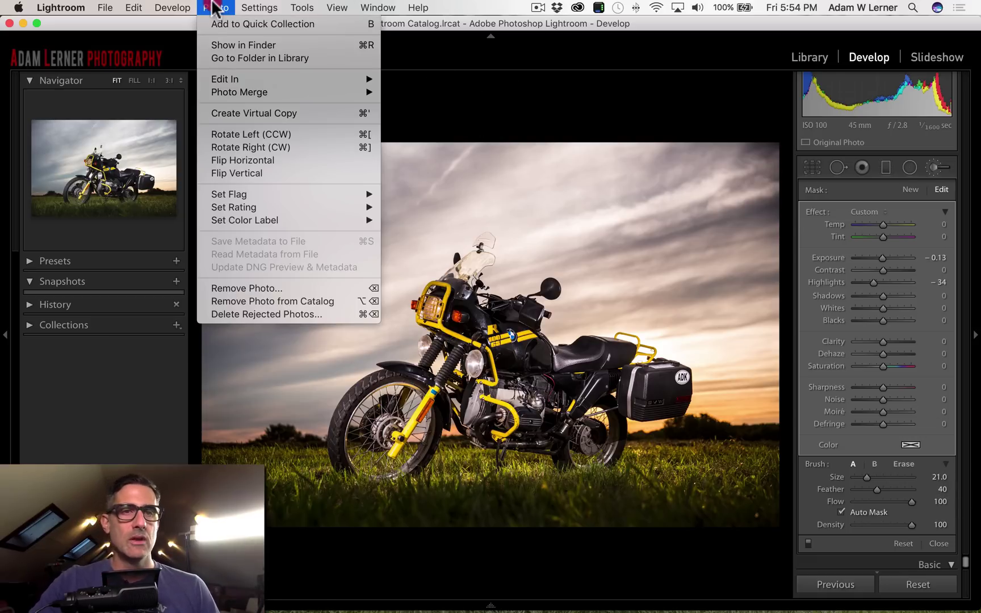
{"action": "mouse_move", "coordinate": [166, 9]}
{"action": "mouse_move", "coordinate": [216, 7]}
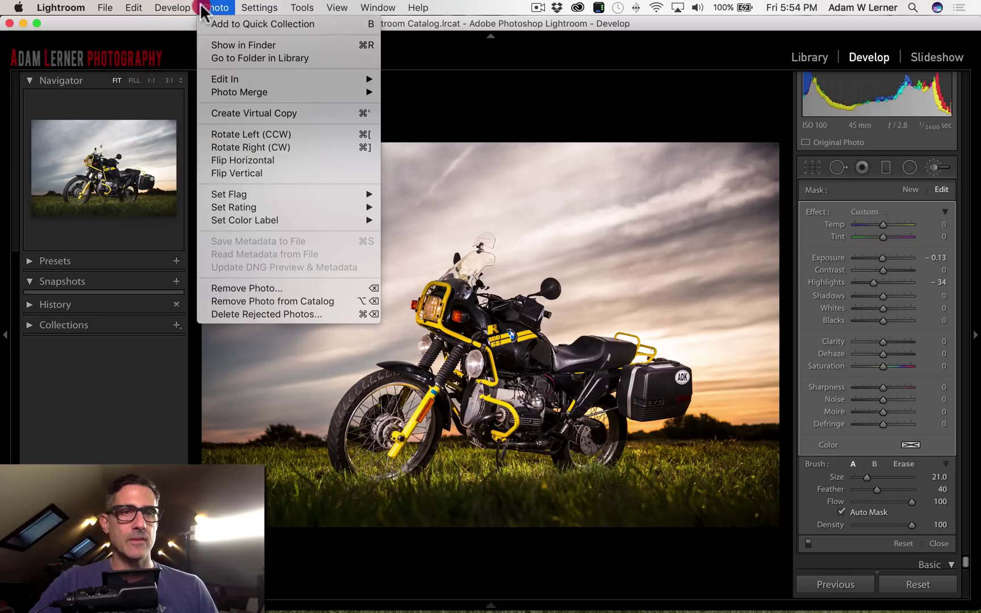
{"action": "mouse_move", "coordinate": [357, 79]}
{"action": "left_click", "coordinate": [421, 79]}
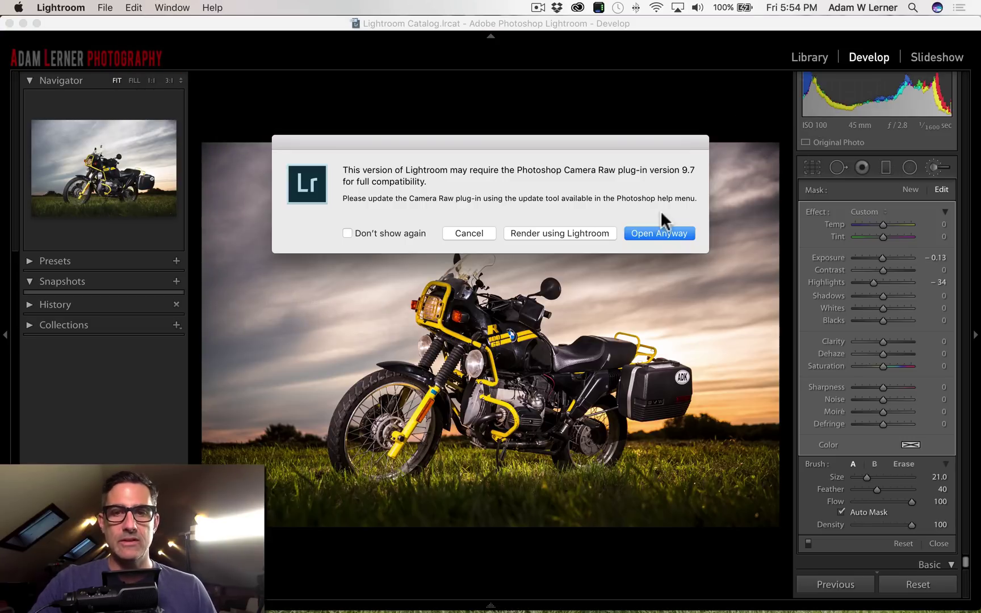
{"action": "left_click", "coordinate": [664, 232]}
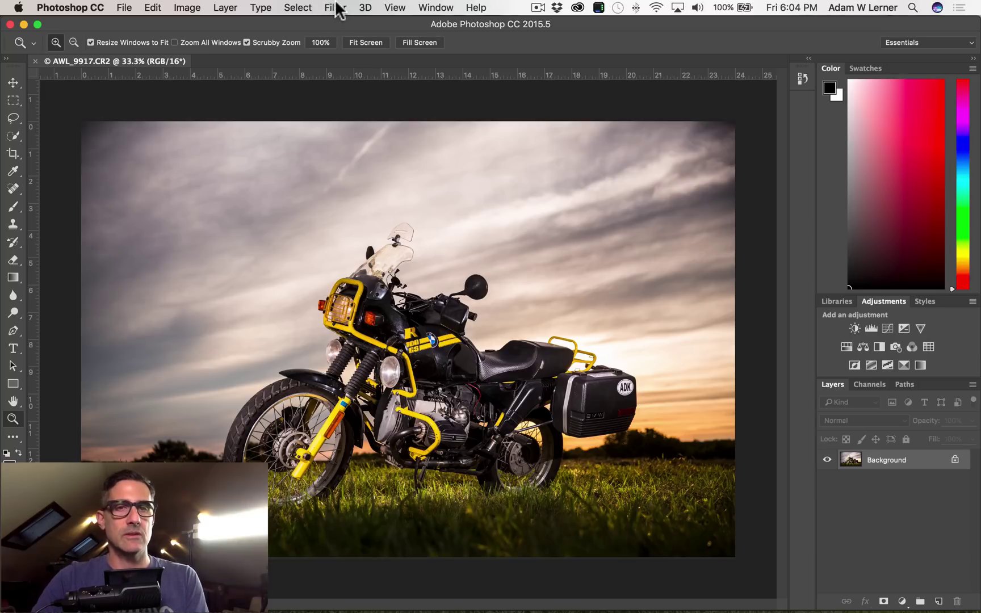
{"action": "left_click", "coordinate": [337, 8]}
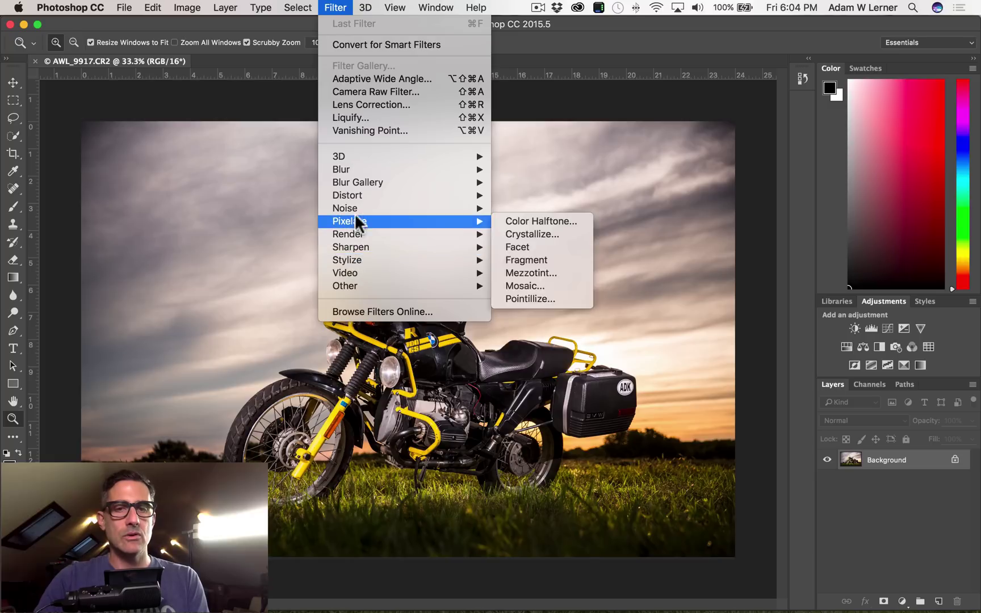
{"action": "mouse_move", "coordinate": [364, 234]}
{"action": "left_click", "coordinate": [526, 313]}
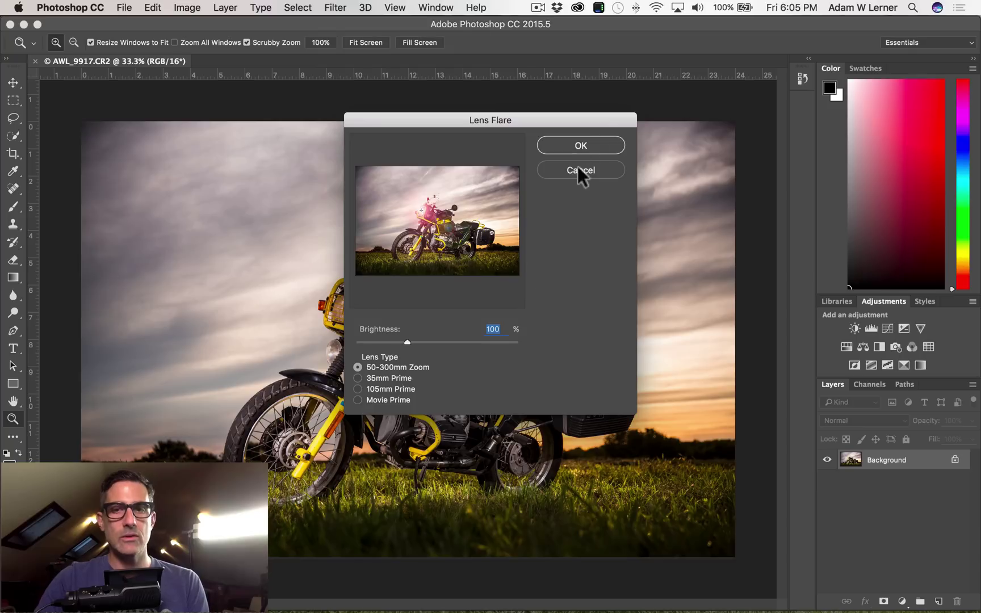
{"action": "left_click", "coordinate": [579, 171]}
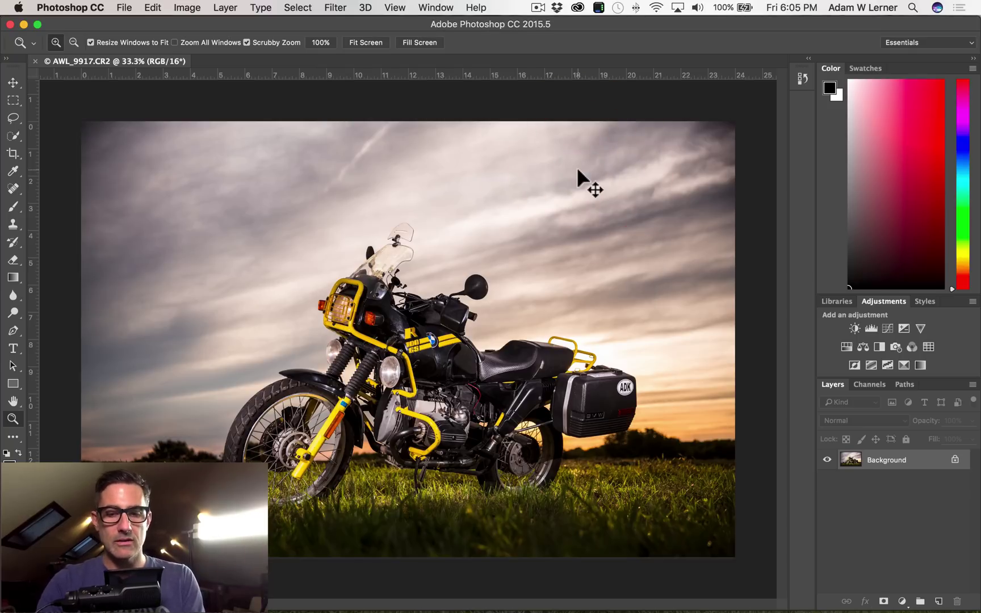
- Duplicate the Background layer and name the copy "flare 1"
{"action": "key", "text": "super+j"}
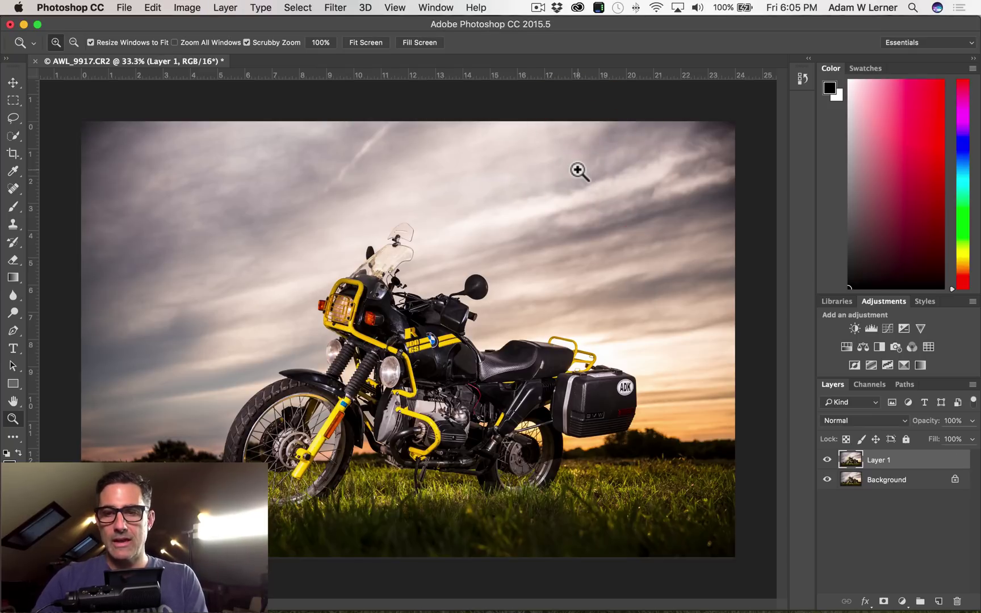
{"action": "double_click", "coordinate": [880, 460]}
{"action": "type", "text": "flare 1"}
{"action": "key", "text": "Return"}
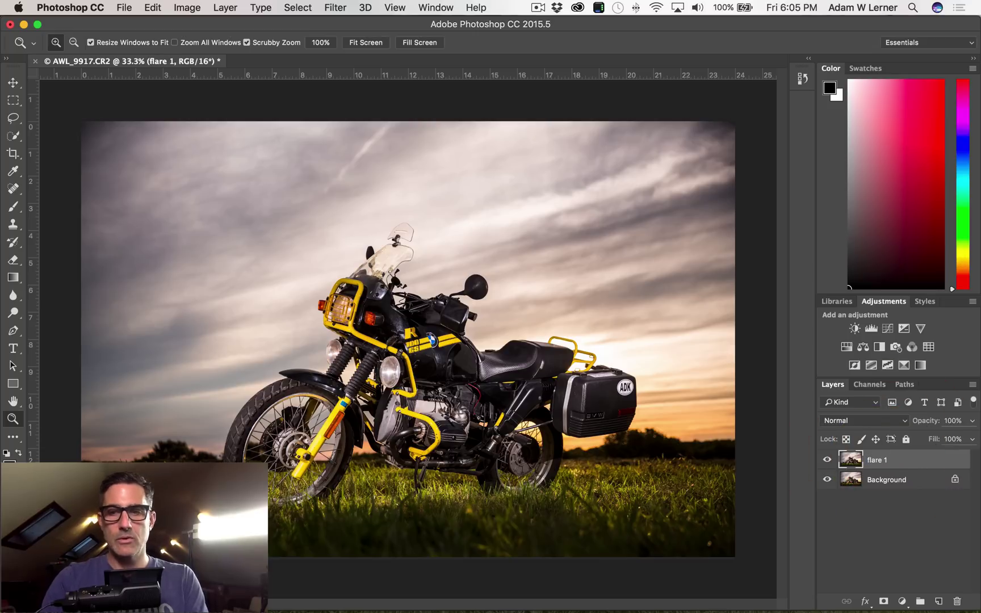
- Start the Lens Flare filter on the flare 1 layer and centre the flare on the motorcycle's main headlight
{"action": "left_click", "coordinate": [335, 7]}
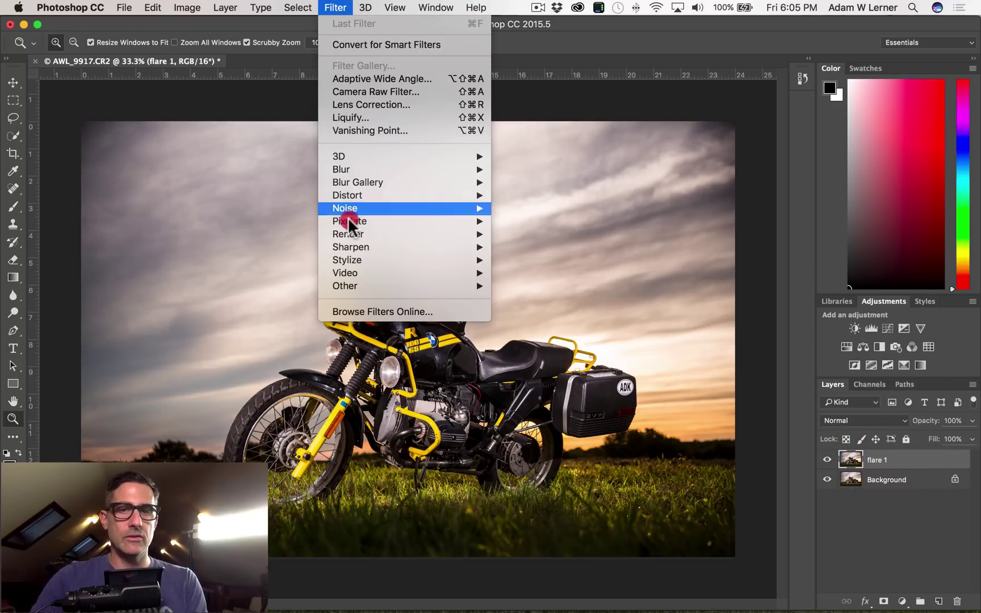
{"action": "mouse_move", "coordinate": [348, 234]}
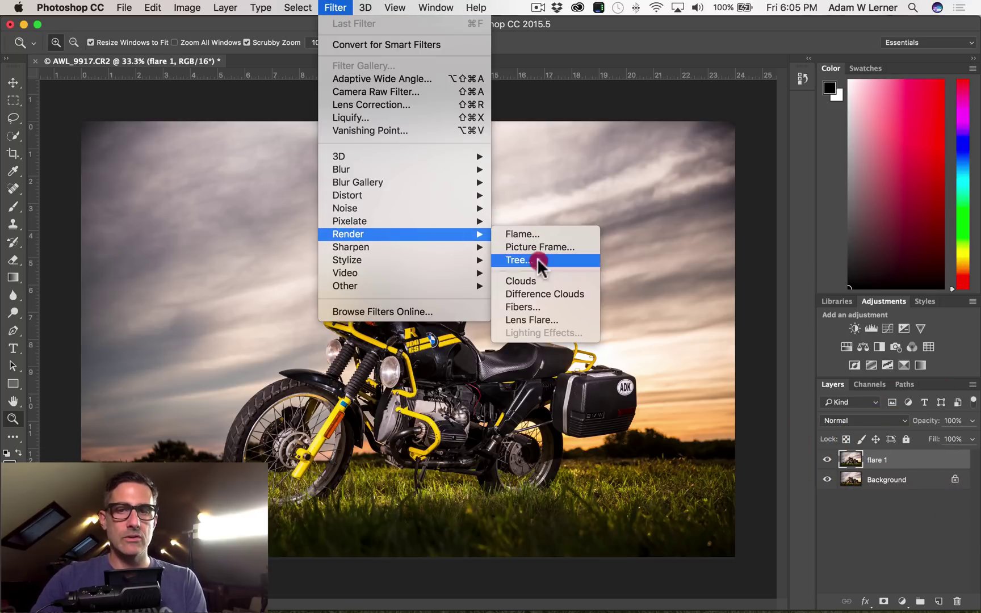
{"action": "left_click", "coordinate": [537, 318]}
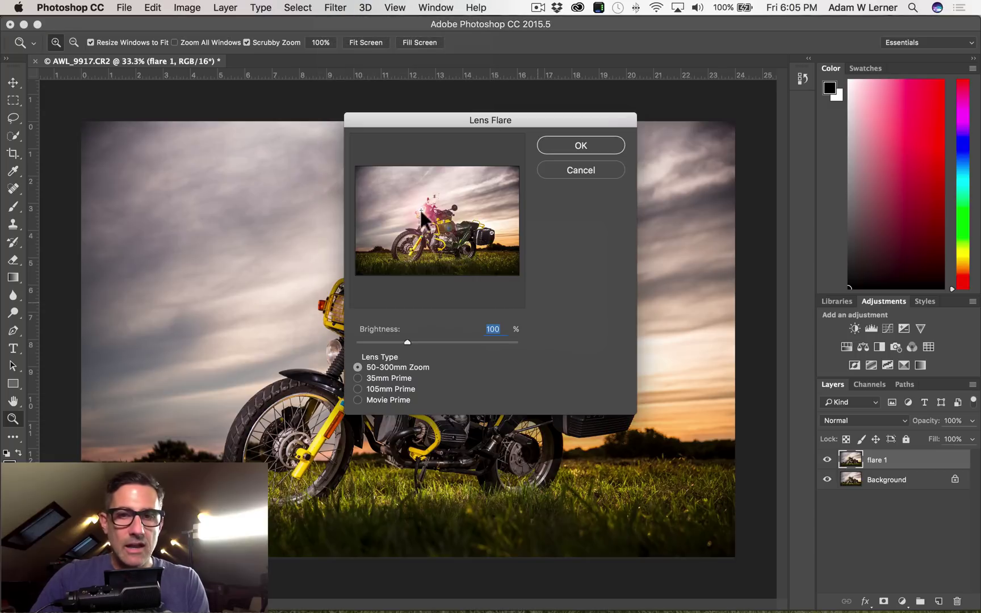
{"action": "left_click", "coordinate": [421, 211]}
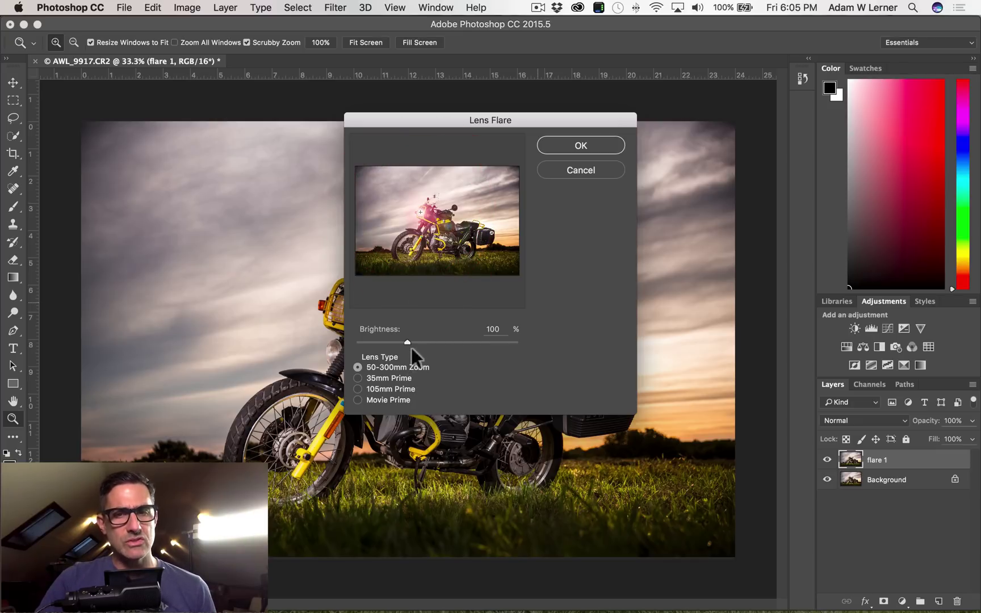
- Compare the lens types, apply the headlight flare as 105mm Prime at 66% brightness, and check it by toggling the layer's visibility
{"action": "left_click", "coordinate": [383, 378]}
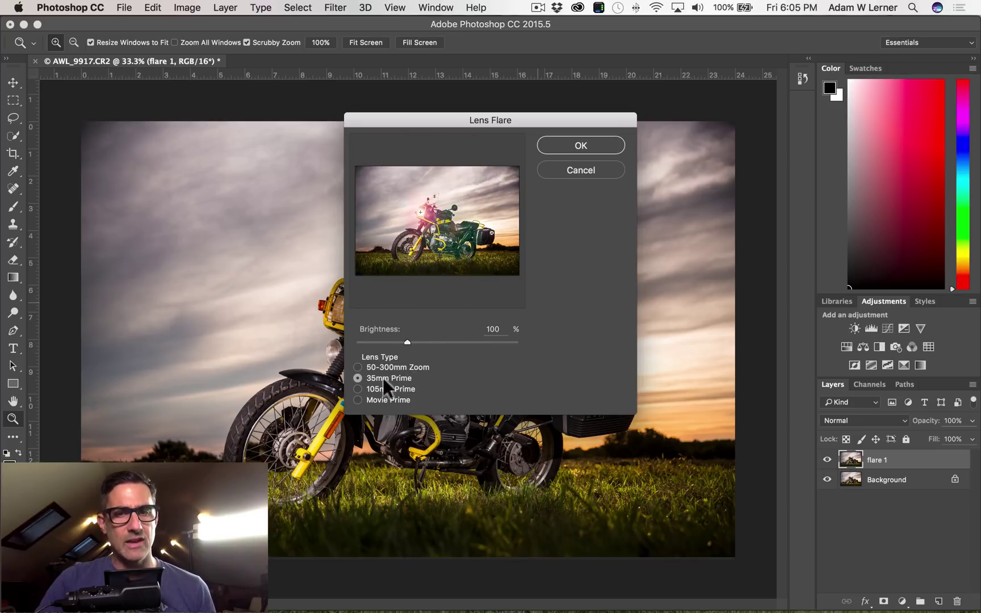
{"action": "left_click", "coordinate": [383, 388]}
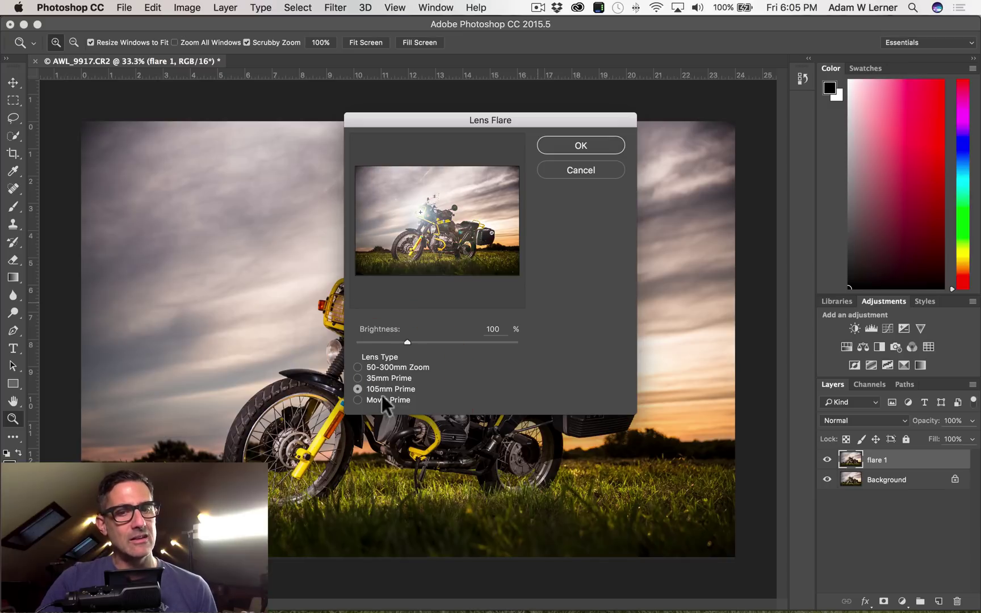
{"action": "left_click", "coordinate": [381, 398]}
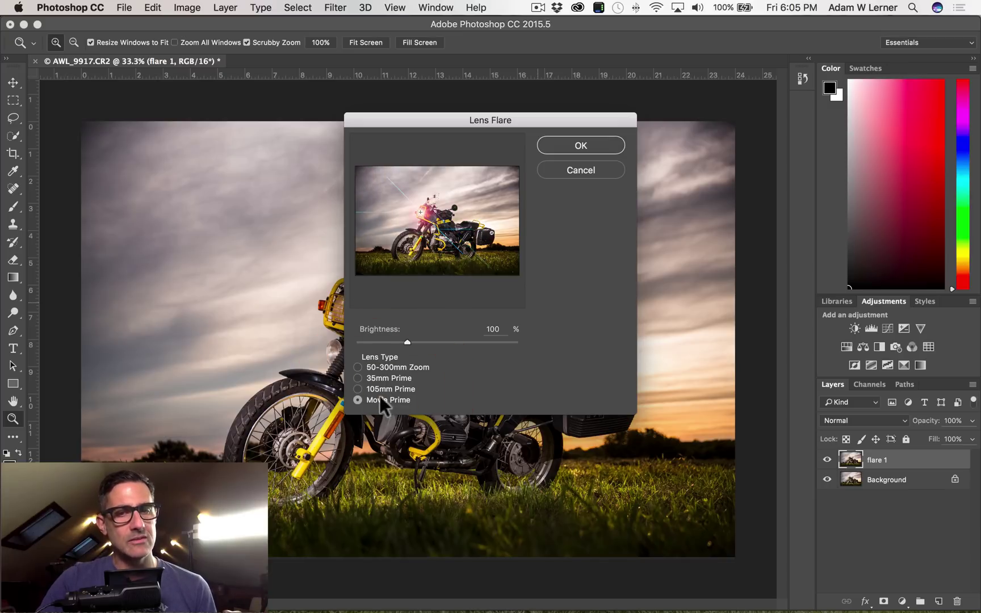
{"action": "left_click", "coordinate": [381, 389]}
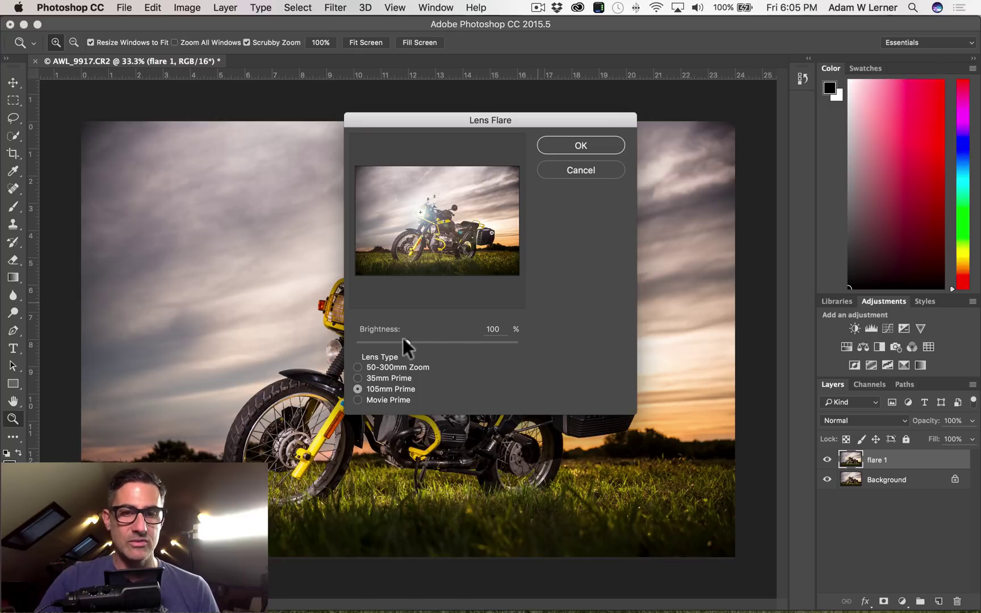
{"action": "mouse_move", "coordinate": [405, 339]}
{"action": "left_mouse_down"}
{"action": "mouse_move", "coordinate": [340, 338]}
{"action": "mouse_move", "coordinate": [388, 339]}
{"action": "left_mouse_up"}
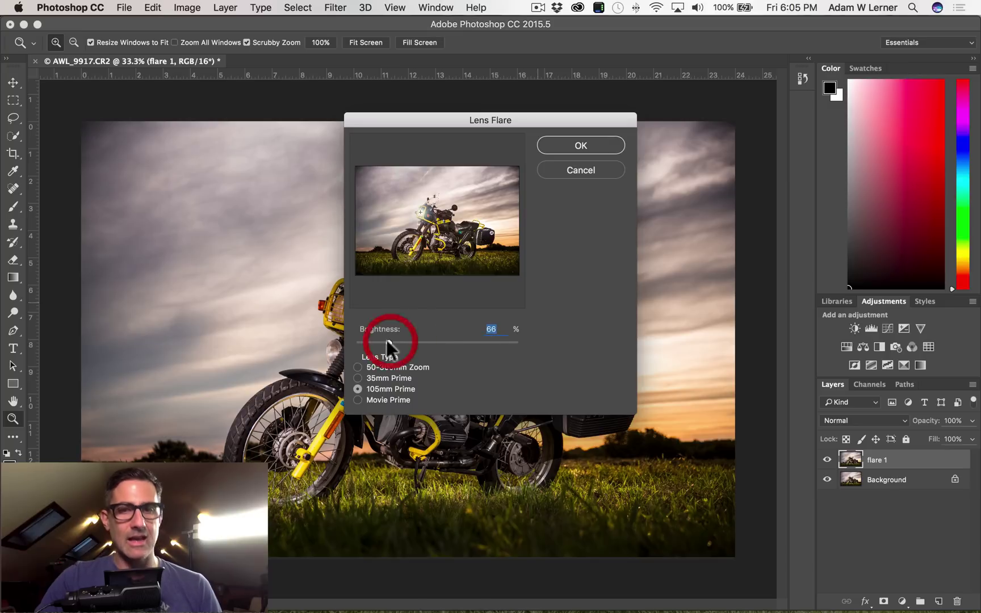
{"action": "left_click", "coordinate": [577, 145]}
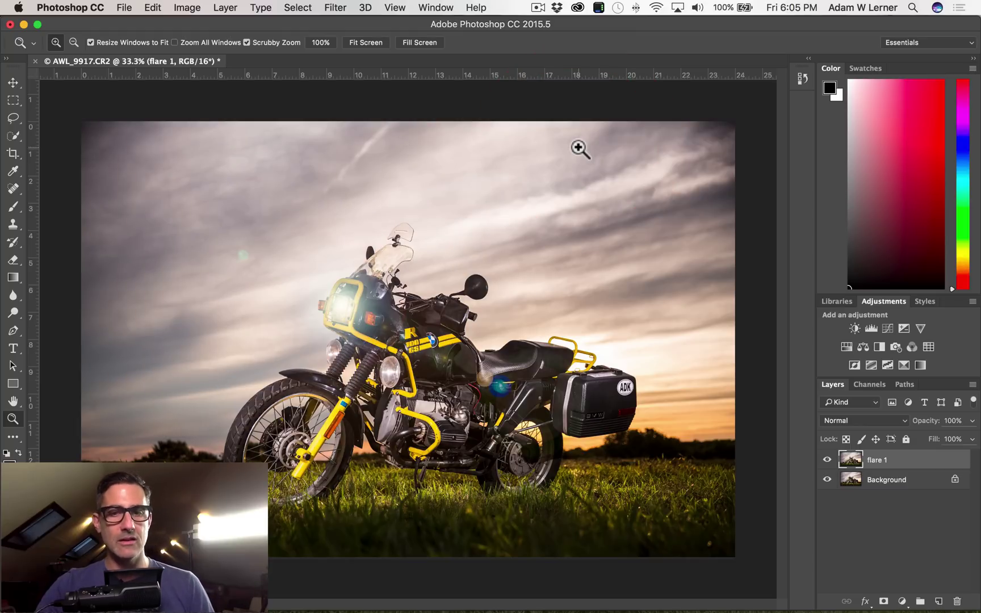
{"action": "left_click", "coordinate": [827, 460]}
{"action": "left_click", "coordinate": [827, 460]}
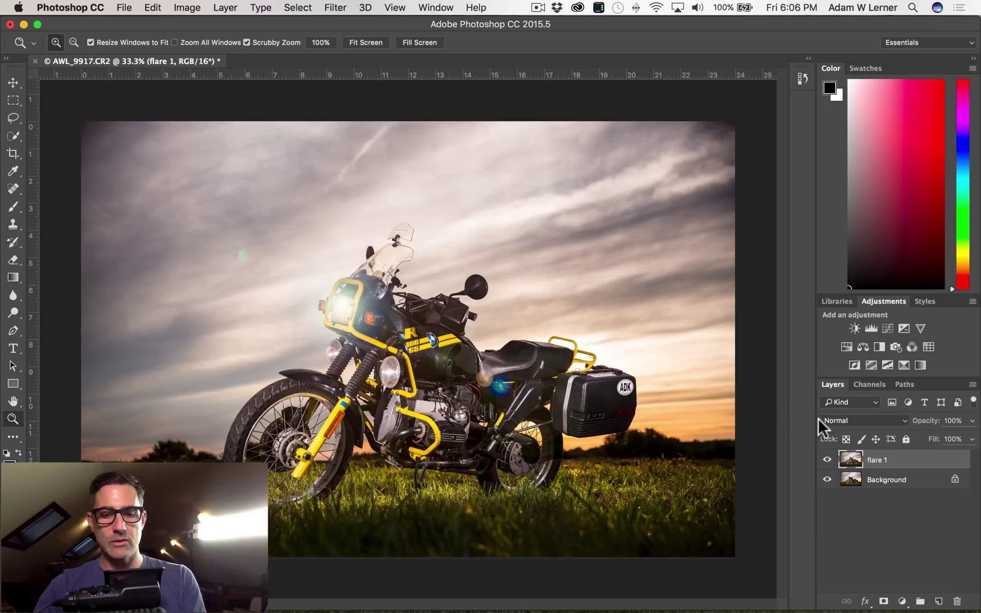
- Duplicate the flare 1 layer and name the copy "flare 2"
{"action": "key", "text": "super+j"}
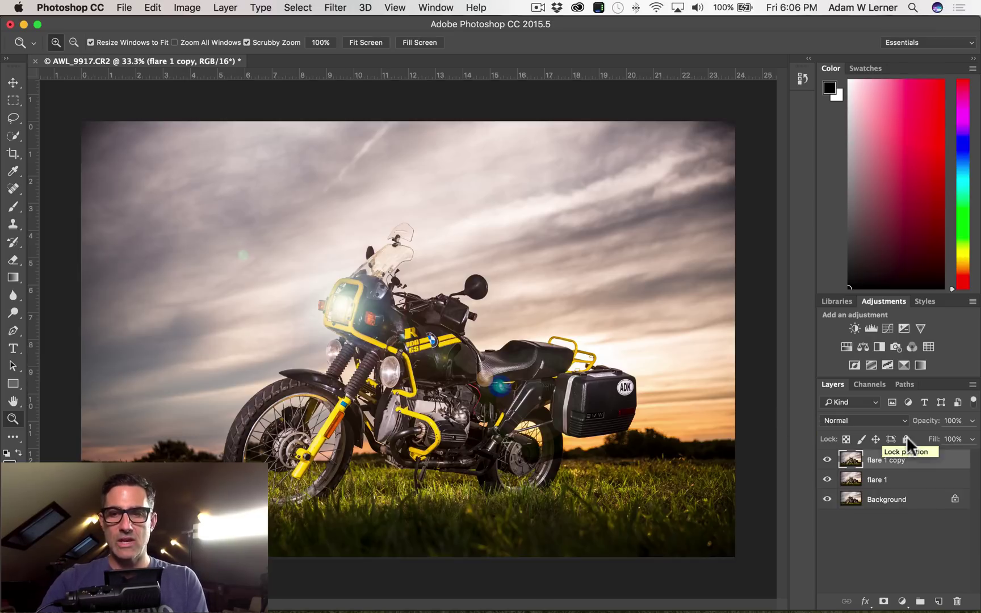
{"action": "double_click", "coordinate": [877, 460]}
{"action": "type", "text": "fl"}
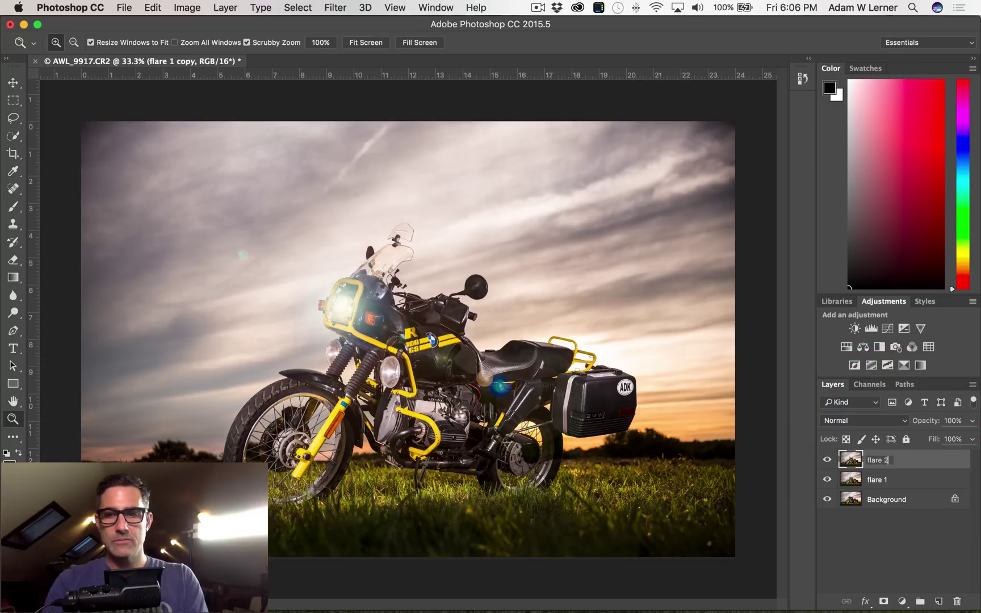
{"action": "key", "text": "Return"}
- Start the Lens Flare filter on the flare 2 layer, lower its brightness to 10% and centre it on the far auxiliary lamp below the headlight
{"action": "left_click", "coordinate": [335, 8]}
{"action": "mouse_move", "coordinate": [361, 234]}
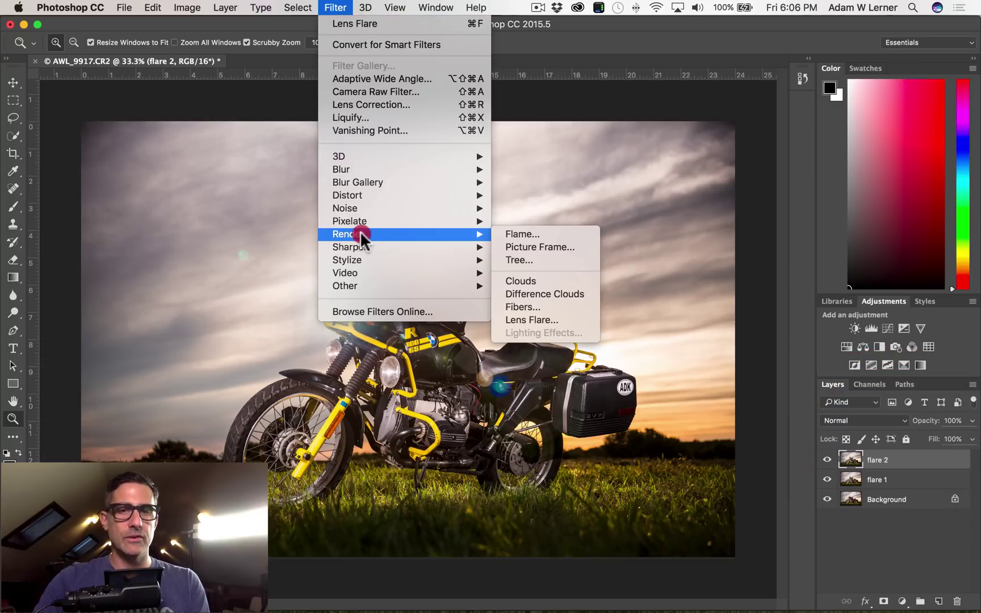
{"action": "left_click", "coordinate": [533, 318]}
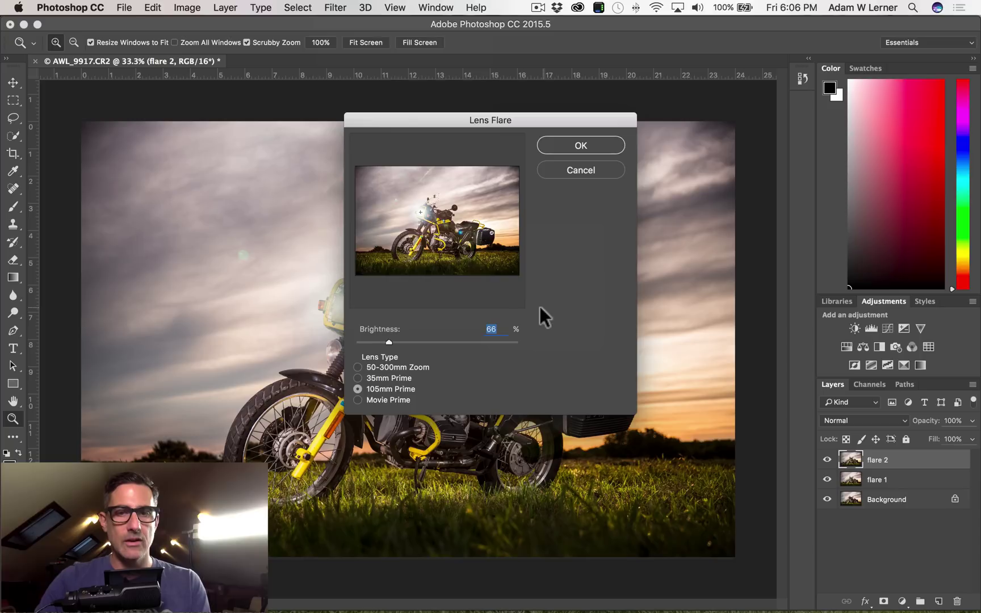
{"action": "left_click", "coordinate": [421, 226]}
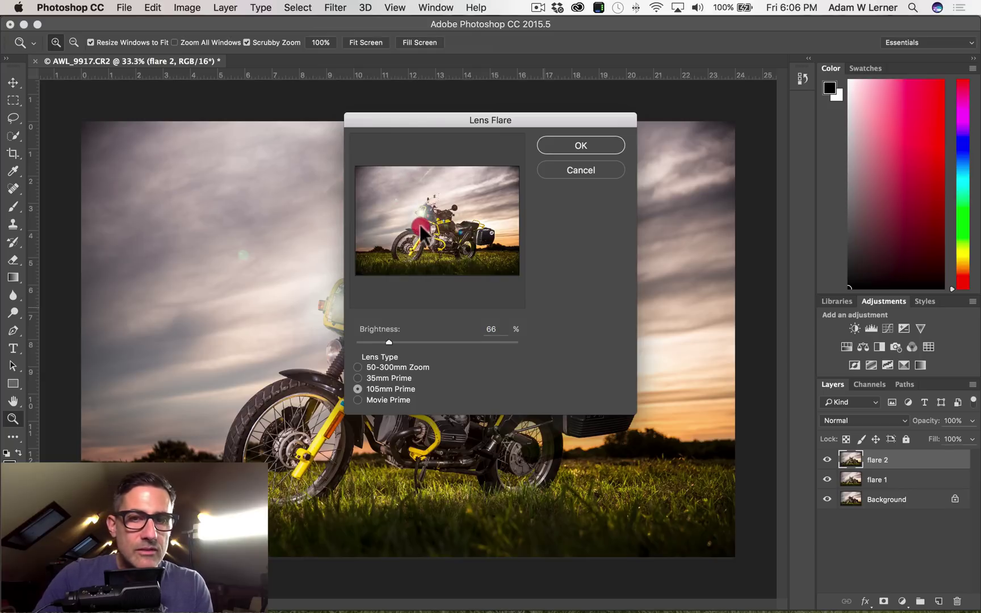
{"action": "left_click_drag", "start_coordinate": [389, 342], "coordinate": [321, 335]}
{"action": "left_click", "coordinate": [421, 225]}
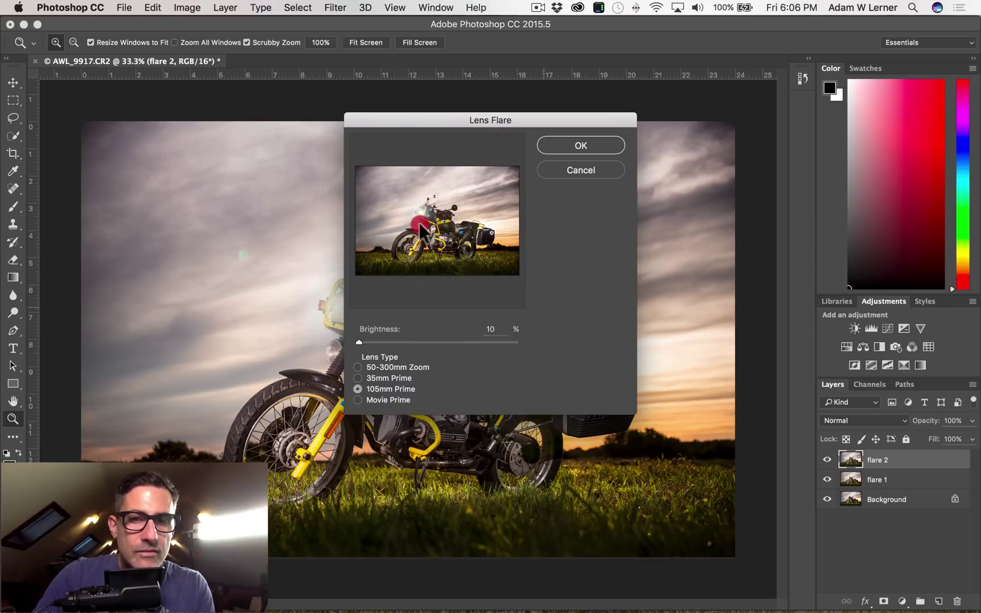
{"action": "left_click", "coordinate": [423, 227]}
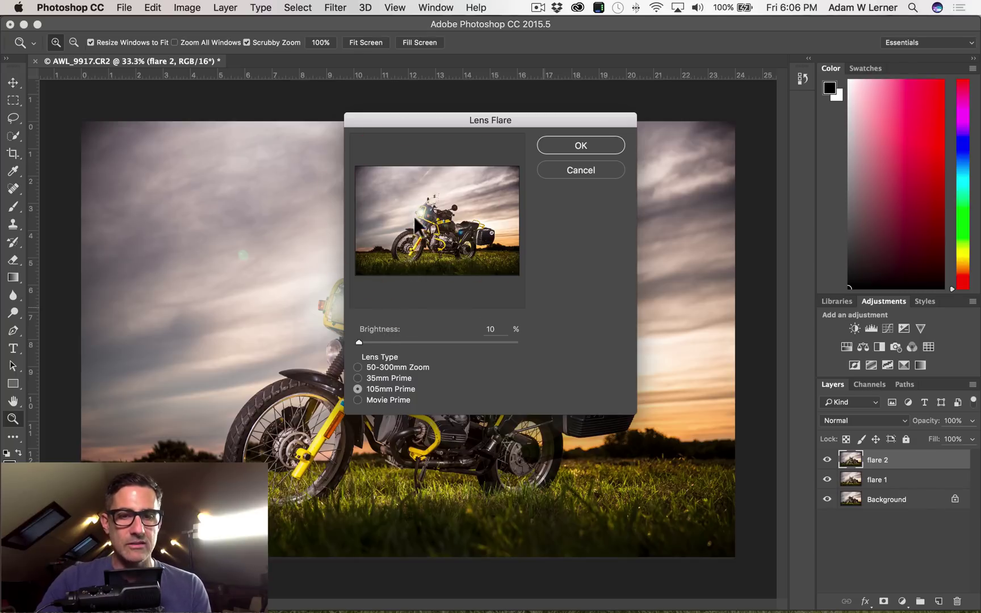
- Set the auxiliary lamp's flare brightness to 29%, apply it, and check it by toggling the flare 2 layer's visibility
{"action": "left_click_drag", "start_coordinate": [358, 341], "coordinate": [371, 343]}
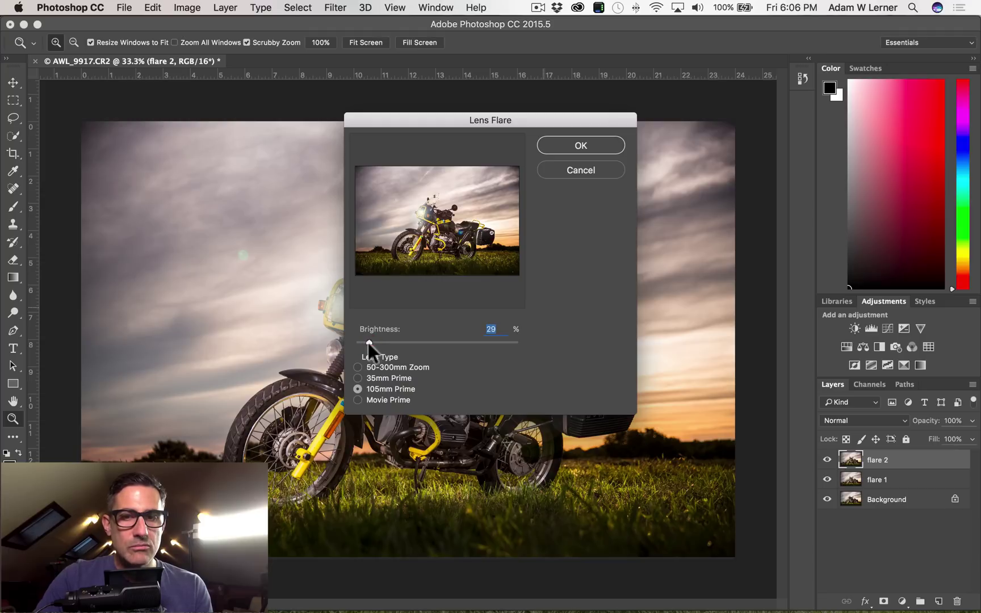
{"action": "left_click", "coordinate": [368, 342]}
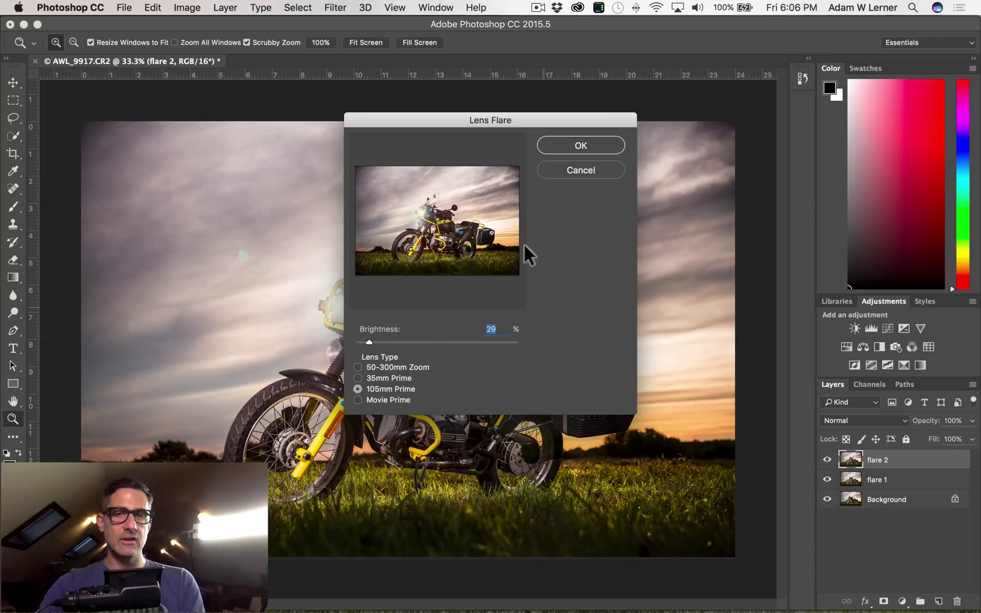
{"action": "left_click", "coordinate": [580, 143]}
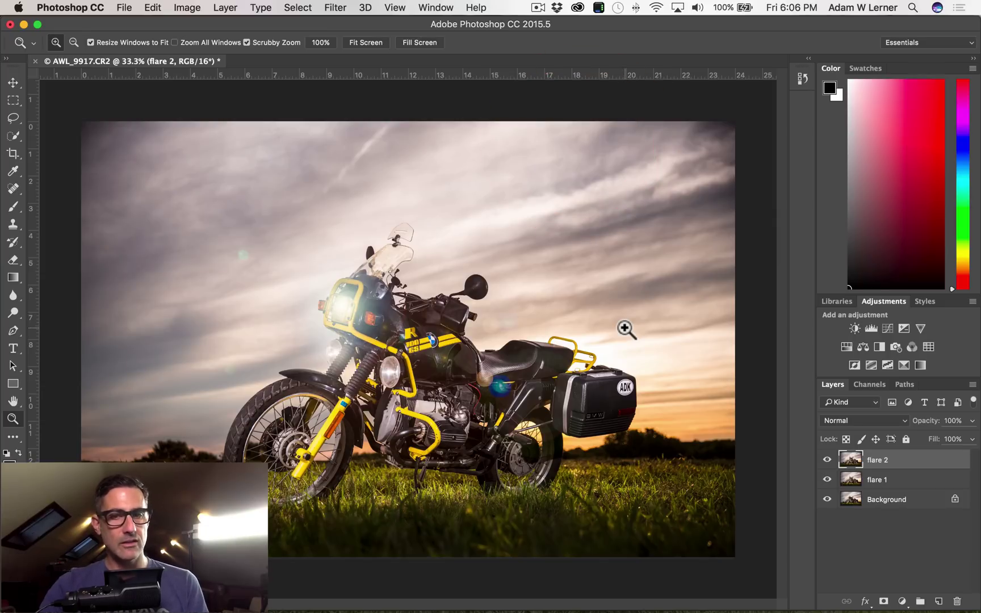
{"action": "left_click", "coordinate": [828, 460]}
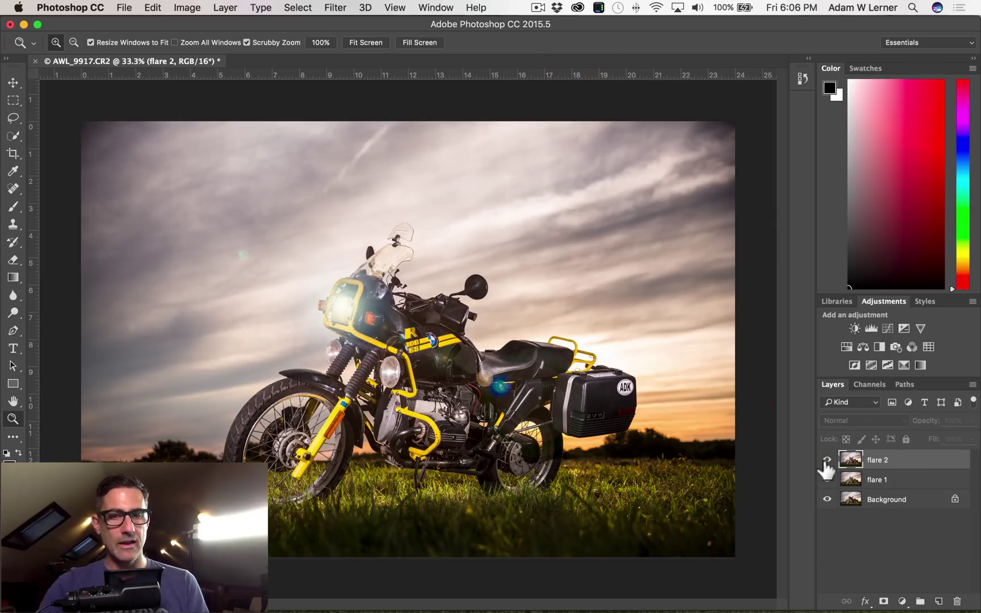
{"action": "left_click", "coordinate": [827, 461]}
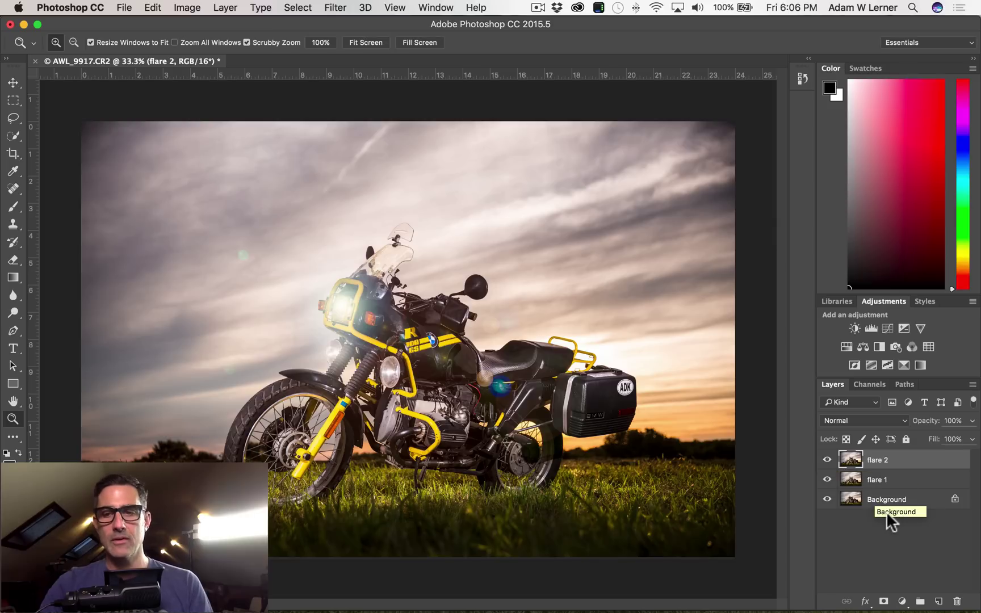
- Duplicate the flare 2 layer and name the copy "flare 3"
{"action": "key", "text": "super+l"}
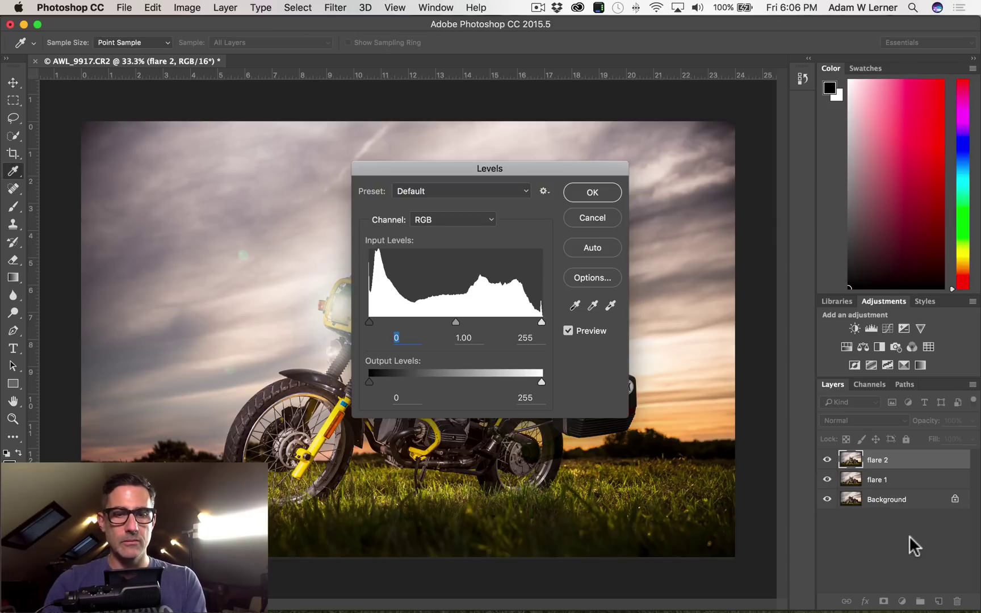
{"action": "key", "text": "Escape"}
{"action": "key", "text": "super+j"}
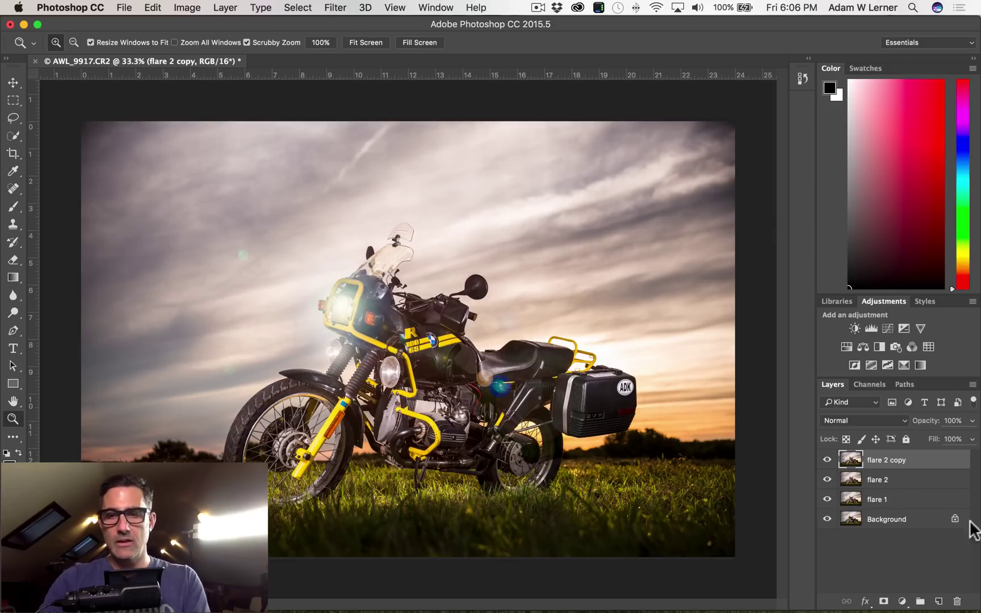
{"action": "double_click", "coordinate": [877, 460]}
{"action": "type", "text": "fl"}
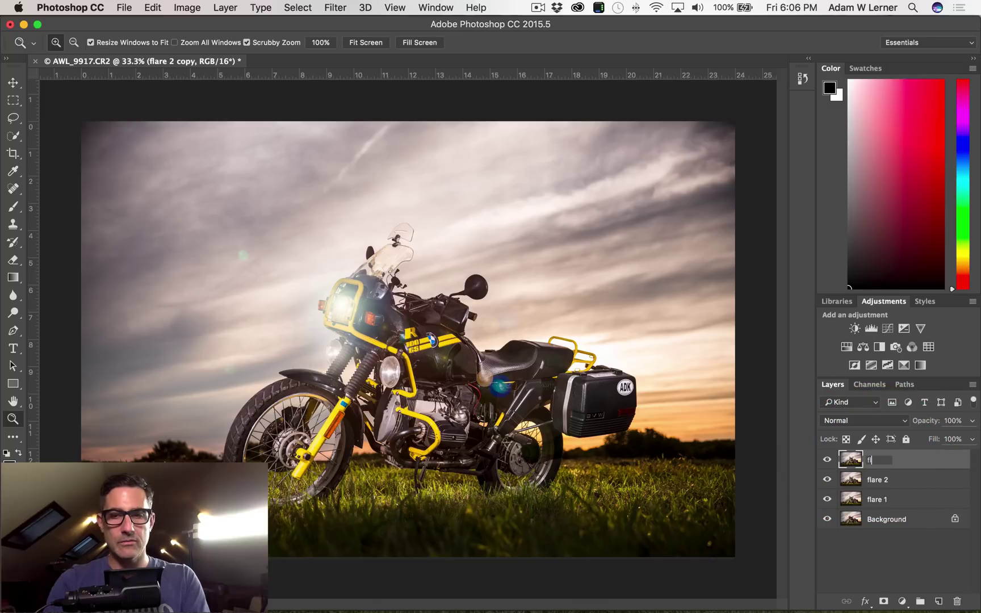
{"action": "type", "text": "are 3"}
{"action": "key", "text": "Return"}
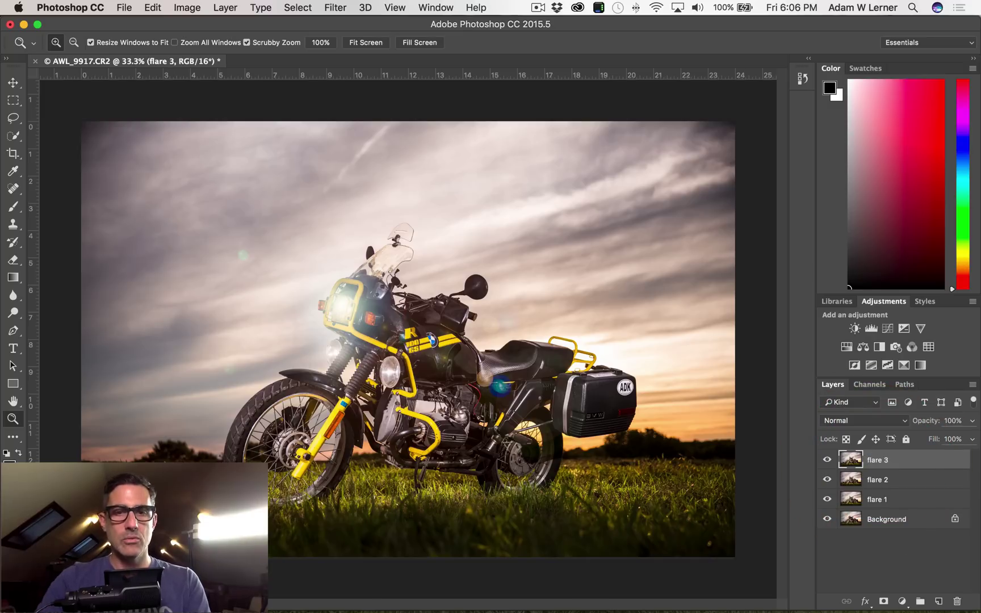
- Apply a 105mm Prime lens flare at 38% brightness to the near auxiliary lamp on the flare 3 layer, and save the image
{"action": "left_click", "coordinate": [328, 8]}
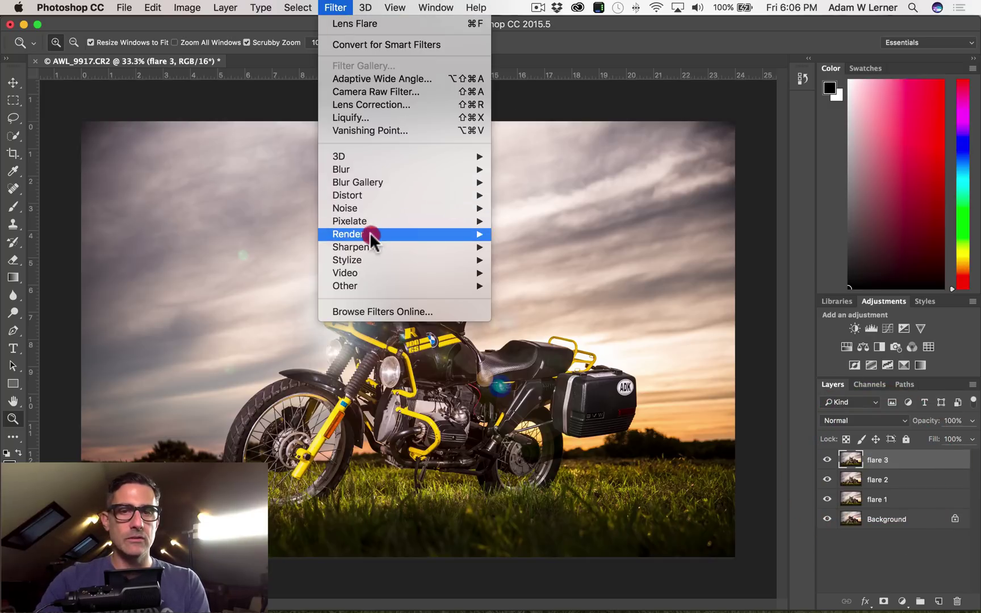
{"action": "mouse_move", "coordinate": [369, 232]}
{"action": "left_click", "coordinate": [574, 320]}
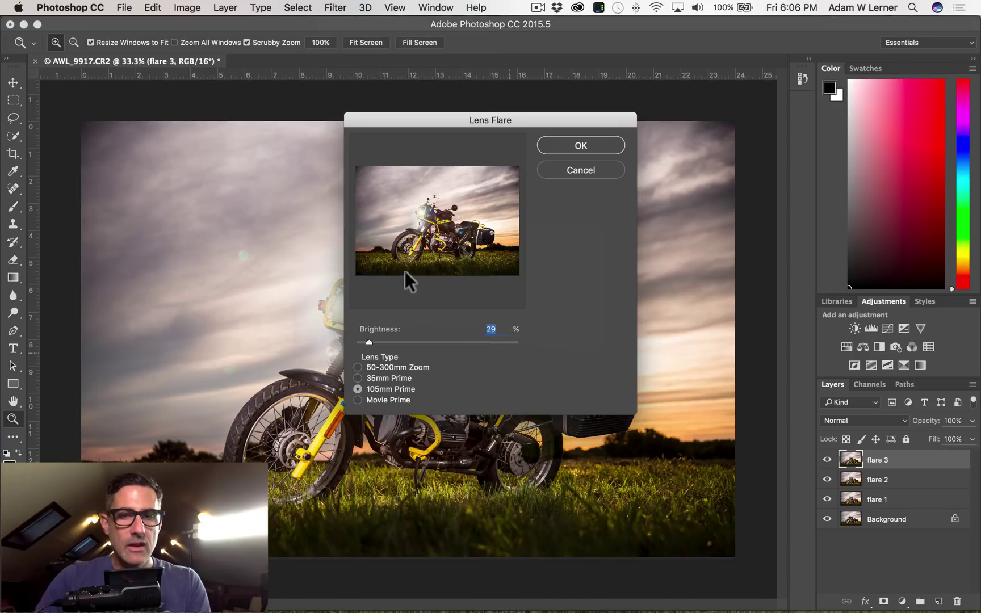
{"action": "left_click_drag", "start_coordinate": [422, 220], "coordinate": [434, 233]}
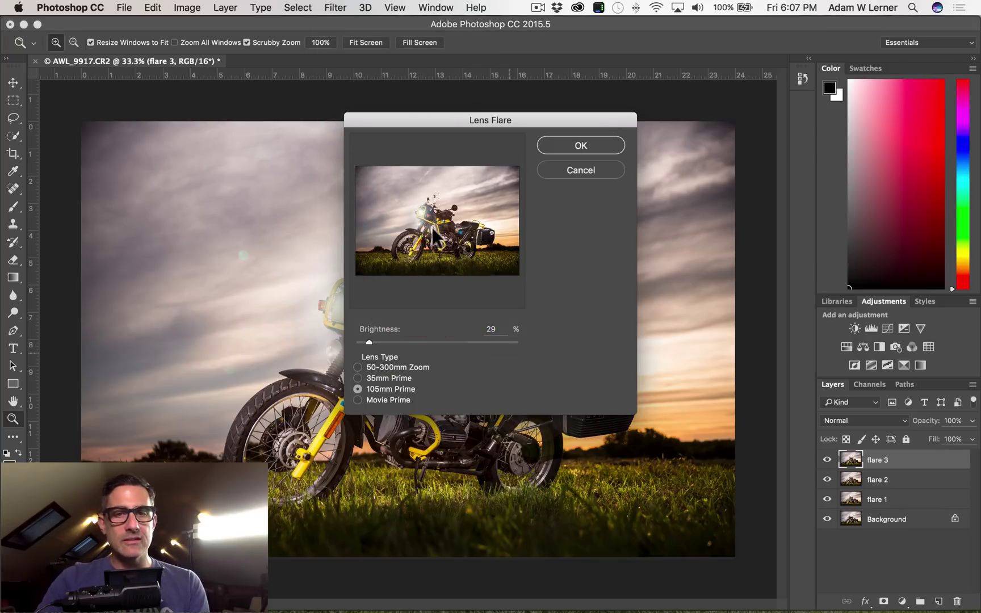
{"action": "left_click_drag", "start_coordinate": [369, 340], "coordinate": [373, 340]}
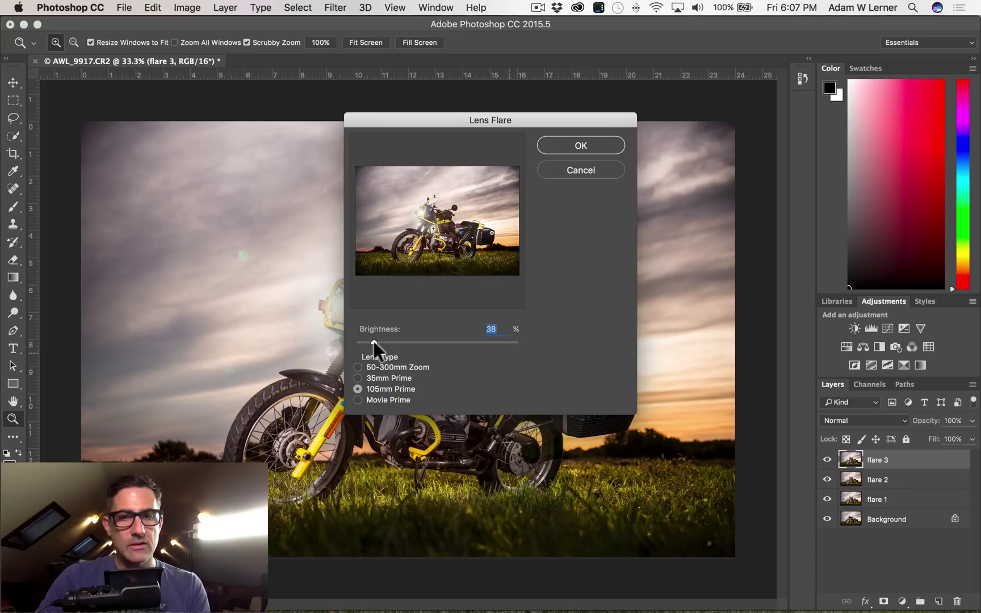
{"action": "left_click", "coordinate": [585, 145]}
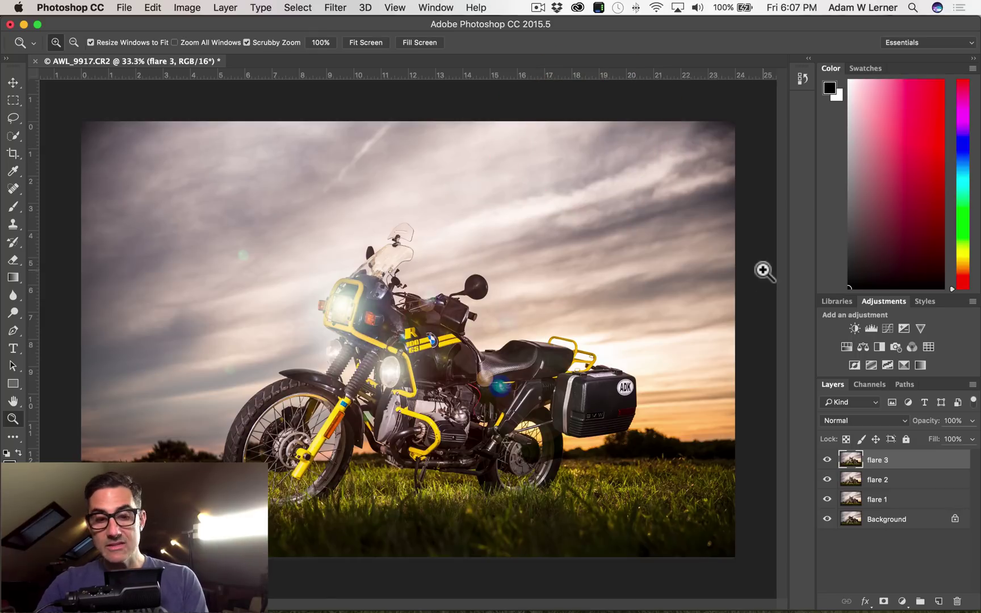
{"action": "key", "text": "super+s"}
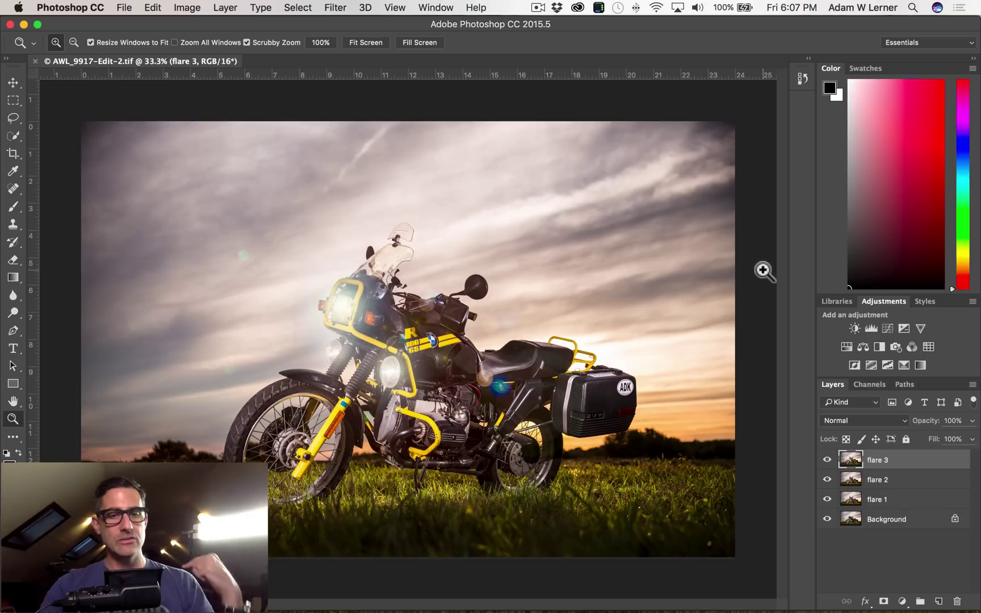
- Switch to Lightroom and compare the flared motorcycle image with the version without flares and with that version's unedited Before view
{"action": "key", "text": "super+Tab"}
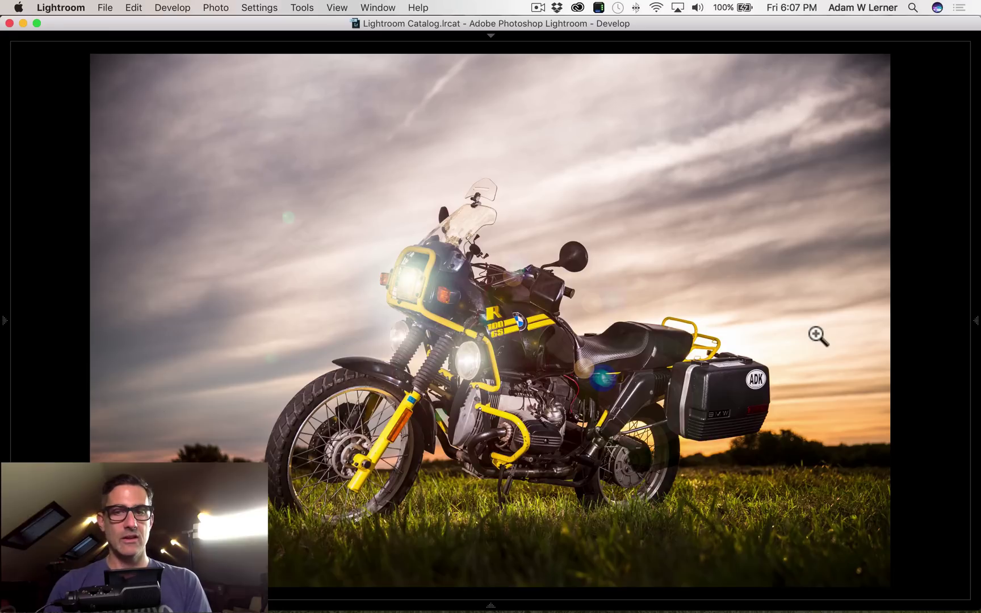
{"action": "key", "text": "Right"}
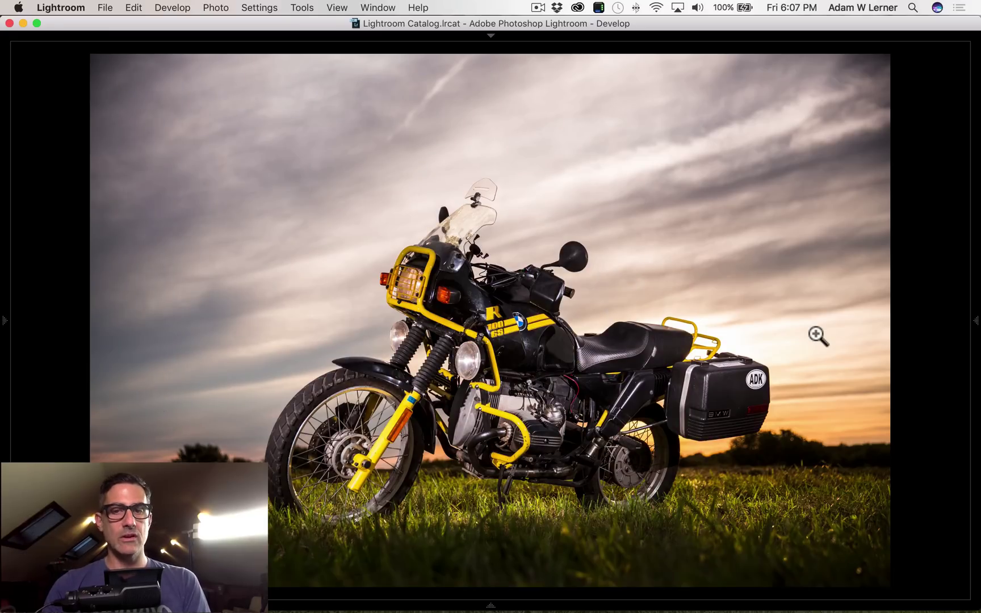
{"action": "key", "text": "backslash"}
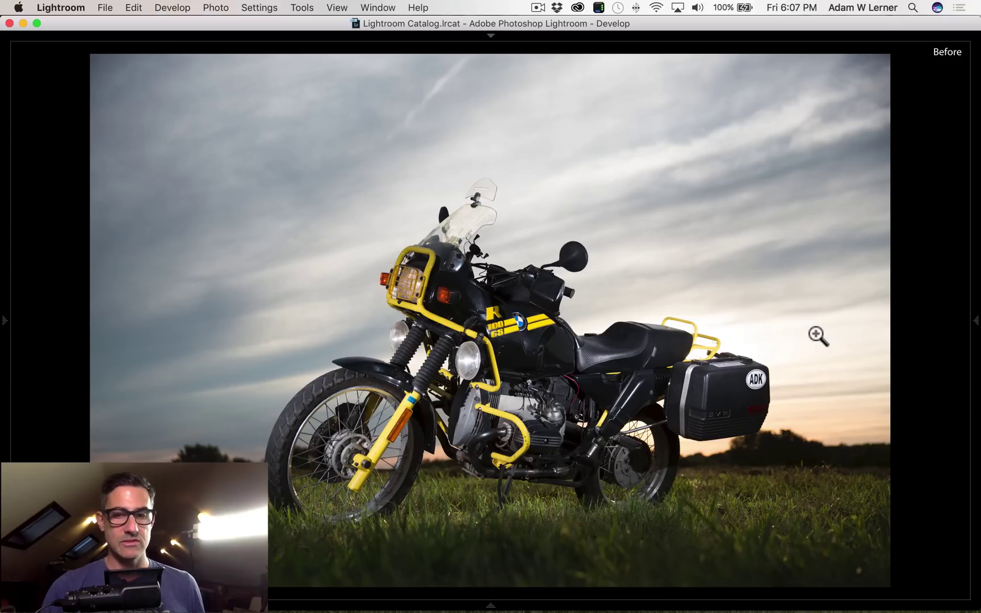
{"action": "key", "text": "backslash"}
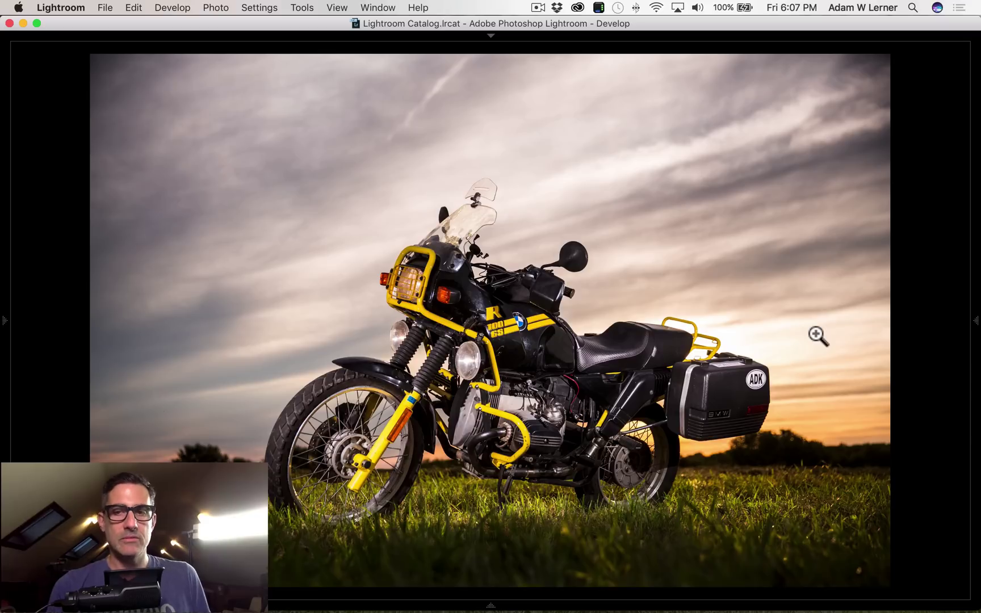